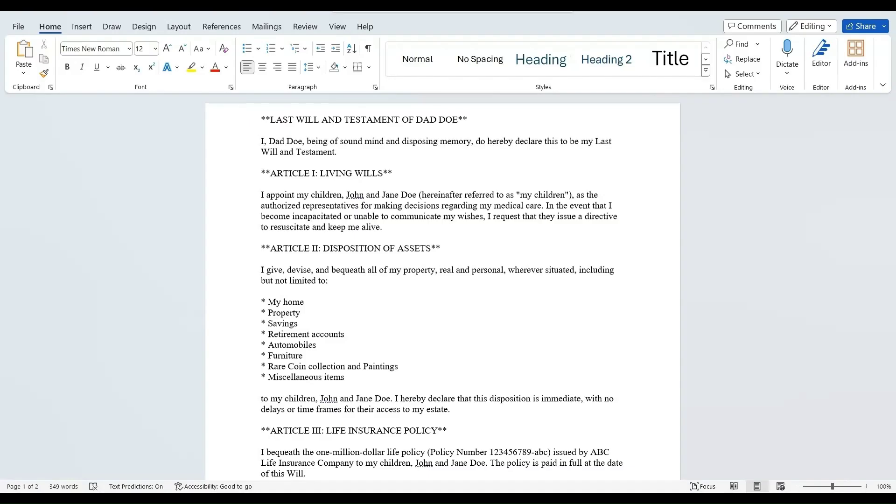
pyautogui.scroll(-10, 374, 313)
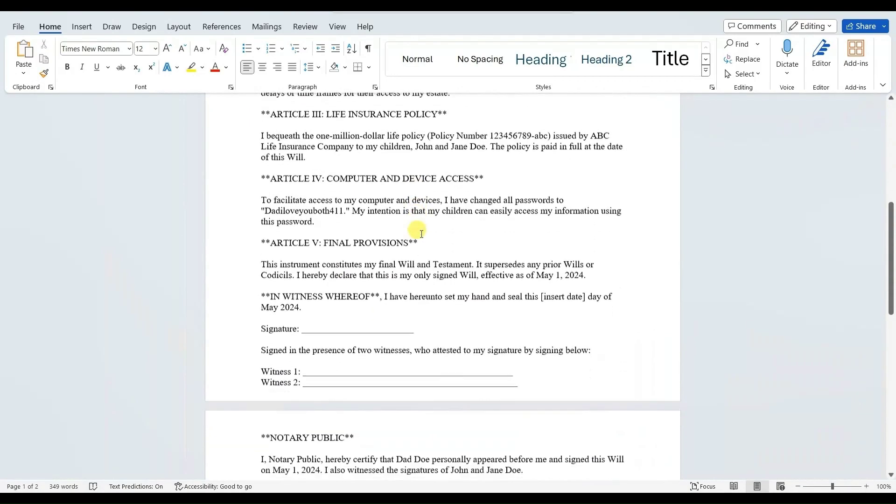
pyautogui.scroll(-4, 350, 279)
pyautogui.scroll(-3, 323, 276)
pyautogui.scroll(-2, 309, 275)
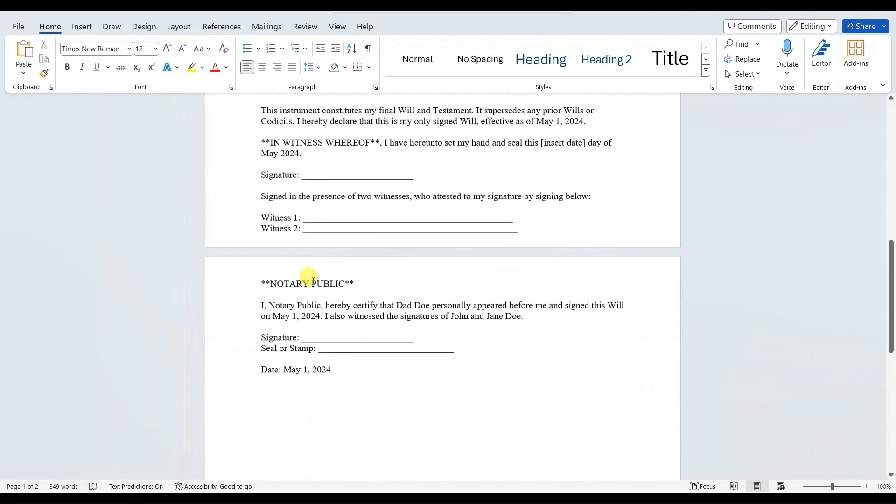
pyautogui.scroll(2, 308, 275)
pyautogui.scroll(2, 309, 274)
pyautogui.scroll(4, 316, 266)
pyautogui.scroll(5, 341, 235)
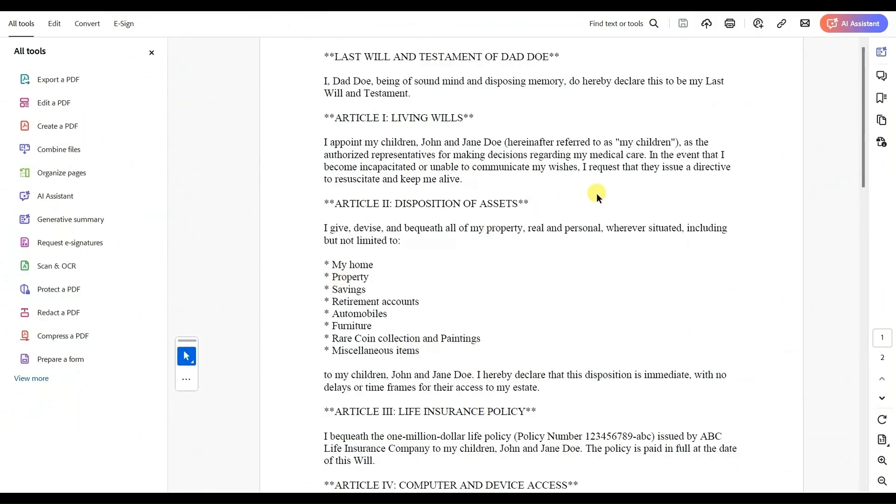
pyautogui.scroll(-1, 596, 195)
pyautogui.scroll(-1, 596, 196)
pyautogui.scroll(-2, 593, 195)
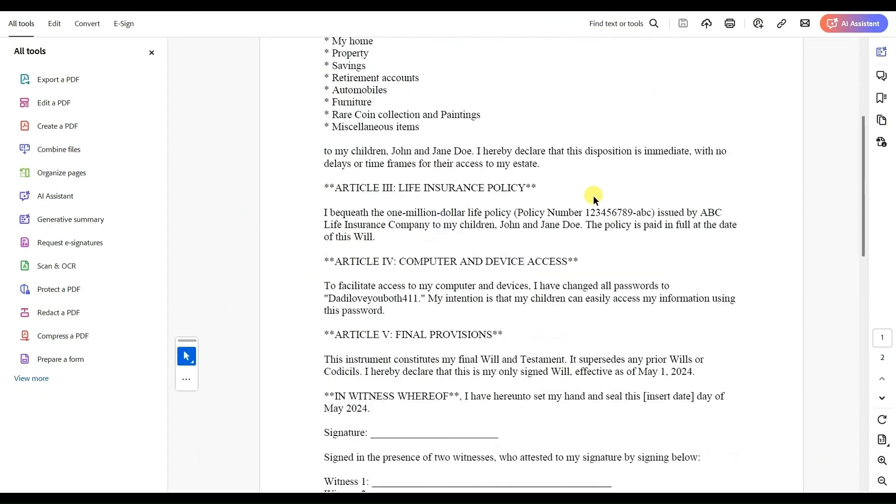
pyautogui.scroll(-2, 592, 195)
pyautogui.scroll(-2, 593, 195)
pyautogui.scroll(-1, 593, 196)
pyautogui.scroll(-1, 593, 195)
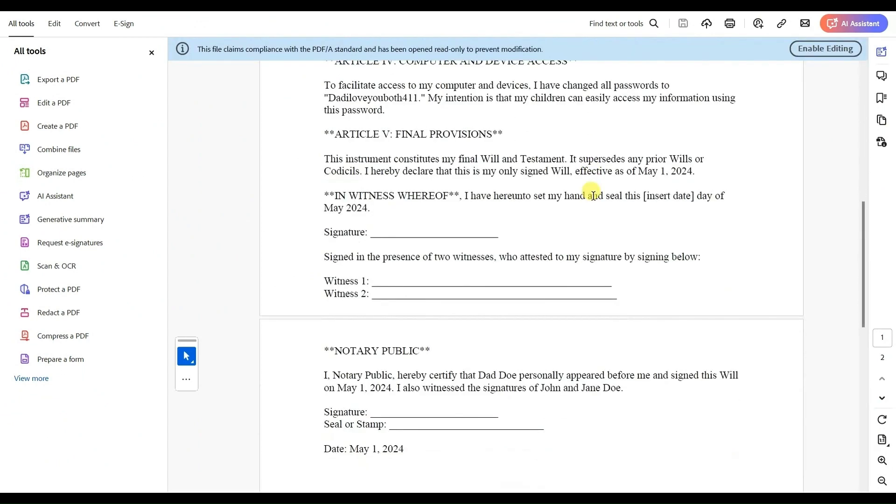
pyautogui.scroll(3, 593, 195)
pyautogui.scroll(2, 592, 195)
pyautogui.scroll(3, 593, 195)
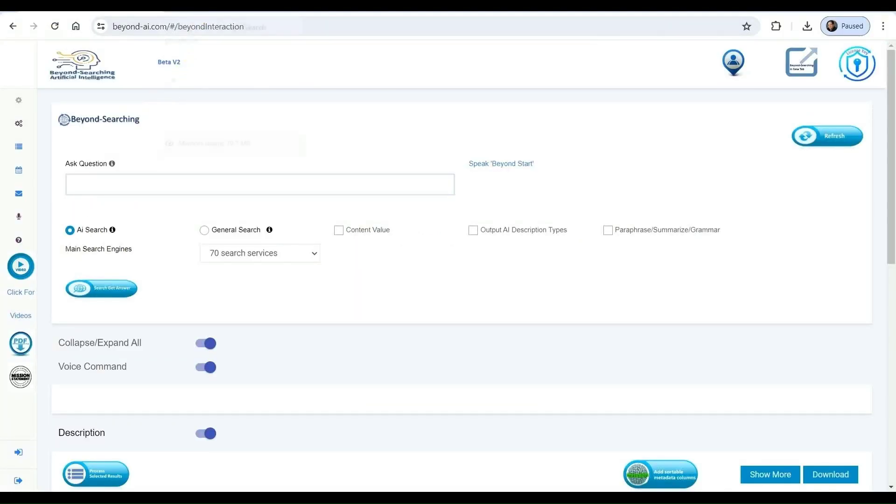
# - Check LegalZoom's will plans and Basic Will pricing from the 'creating a will' results
pyautogui.click(231, 8)
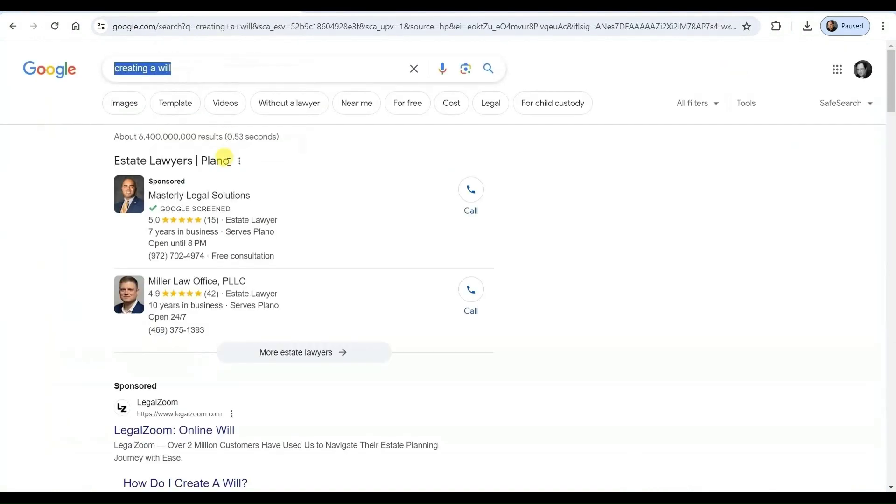
pyautogui.scroll(-2, 273, 213)
pyautogui.scroll(-1, 274, 214)
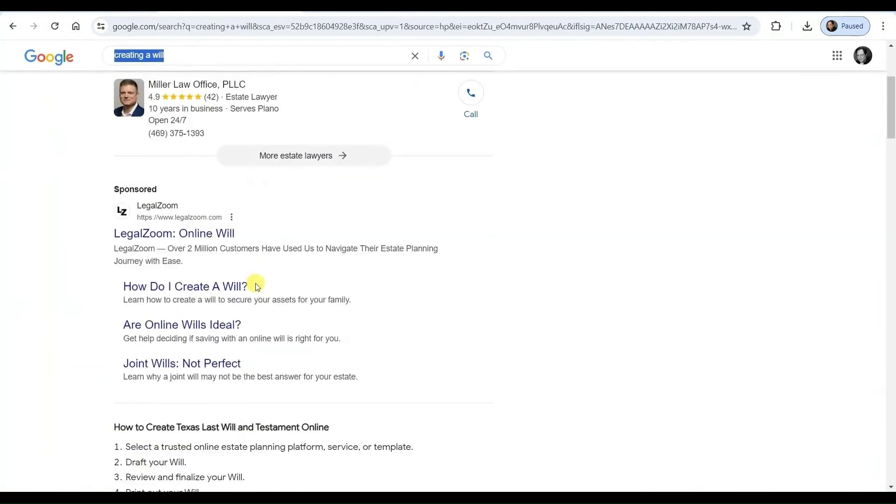
pyautogui.scroll(-1, 252, 253)
pyautogui.click(163, 199)
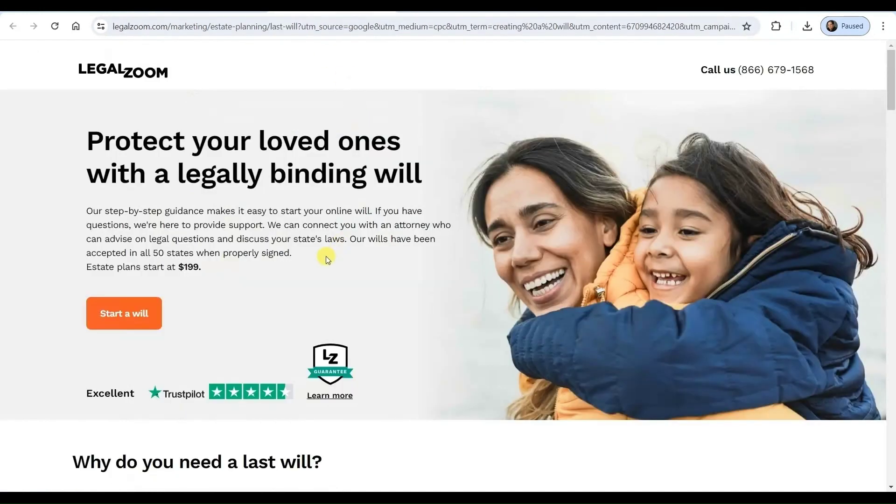
pyautogui.scroll(-3, 326, 256)
pyautogui.click(155, 203)
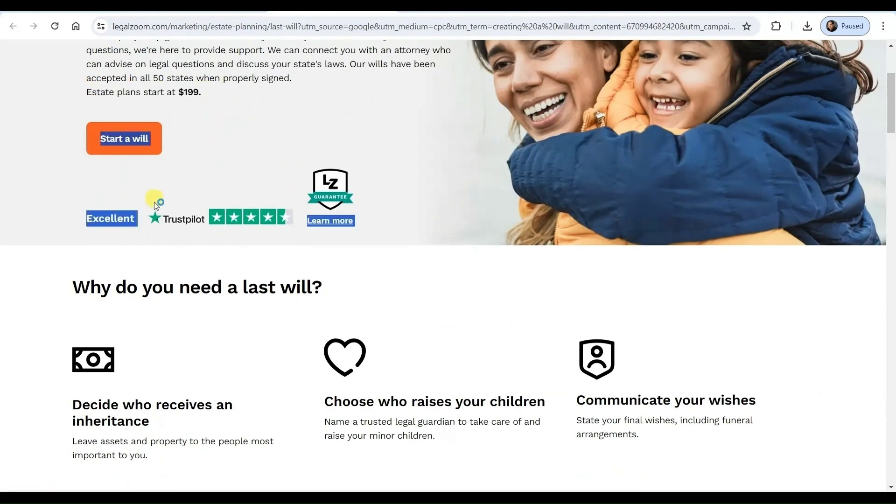
pyautogui.click(133, 139)
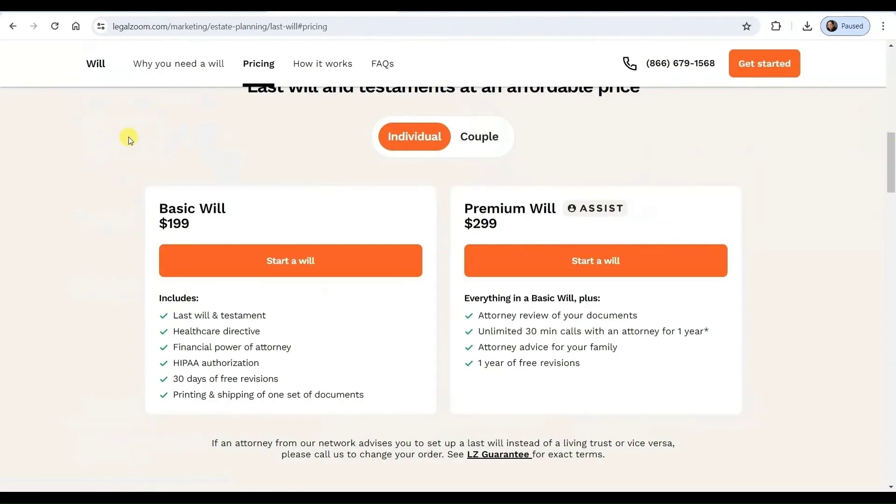
pyautogui.click(292, 262)
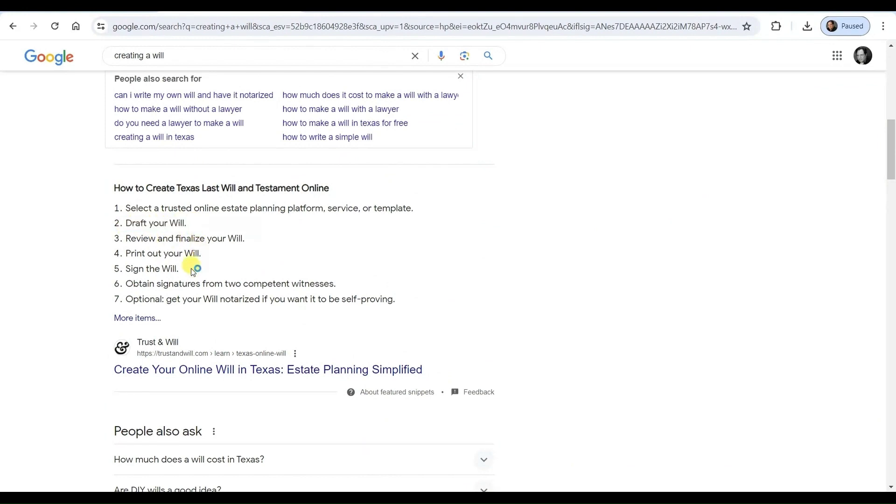
pyautogui.scroll(-4, 193, 269)
pyautogui.scroll(-2, 190, 259)
pyautogui.scroll(-4, 188, 249)
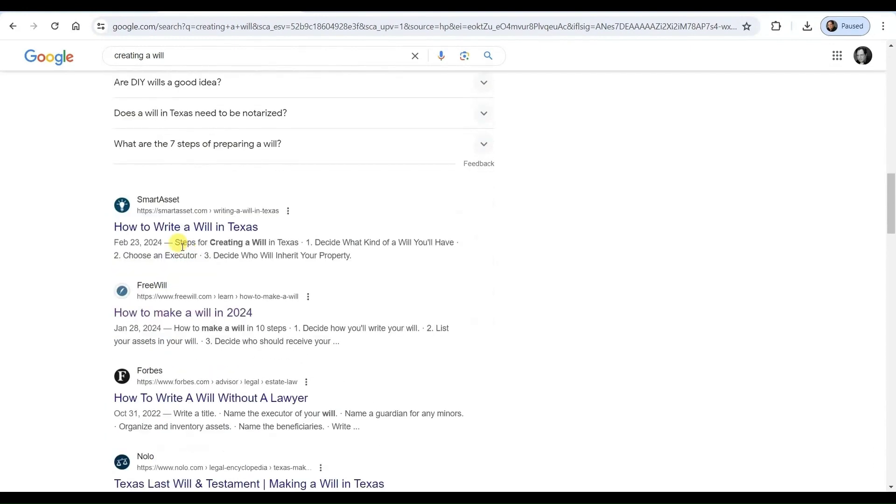
pyautogui.scroll(-2, 182, 245)
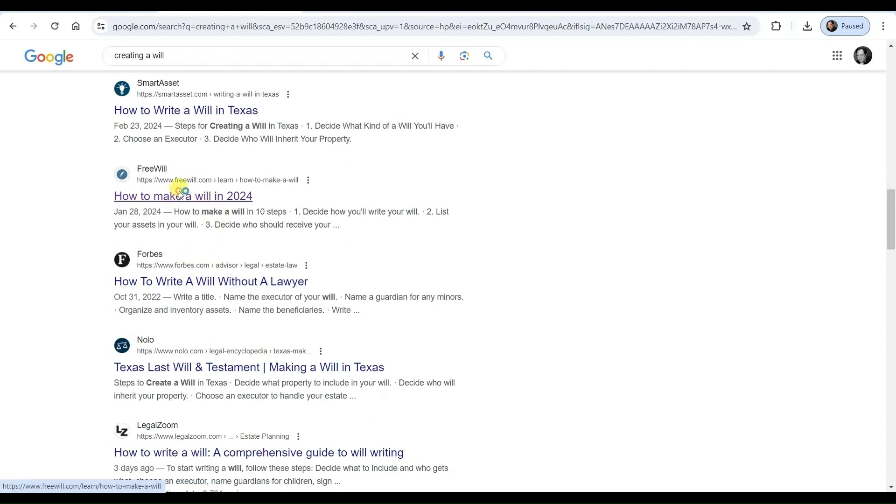
# - Read FreeWill's how-to-make-a-will article, then return to the search results
pyautogui.click(205, 195)
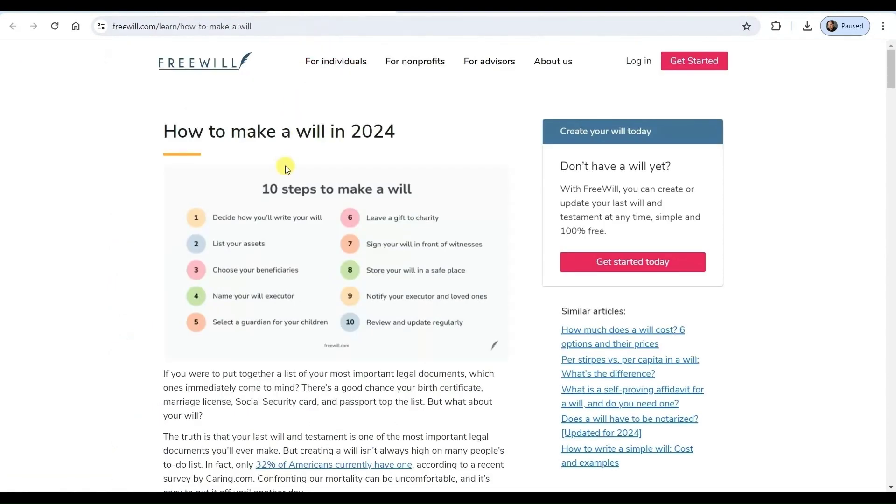
pyautogui.click(13, 26)
pyautogui.scroll(-5, 196, 224)
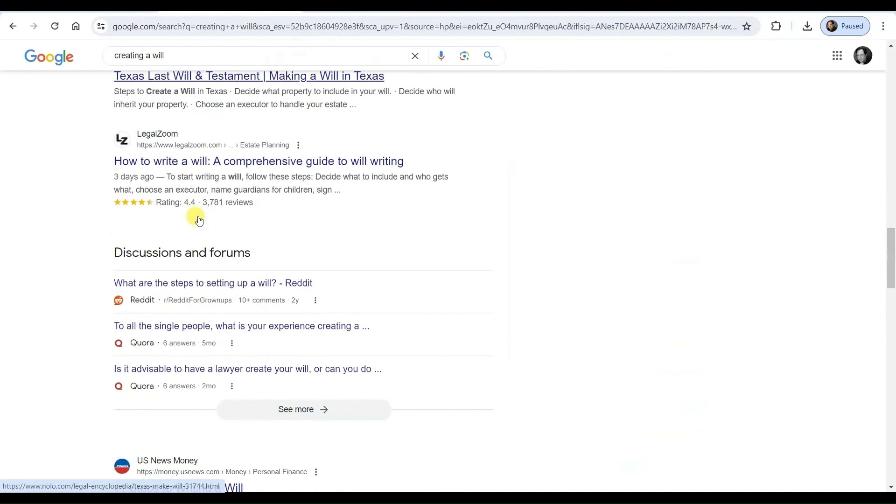
pyautogui.scroll(-2, 185, 226)
pyautogui.scroll(-4, 185, 226)
pyautogui.scroll(-2, 176, 239)
pyautogui.scroll(1, 168, 245)
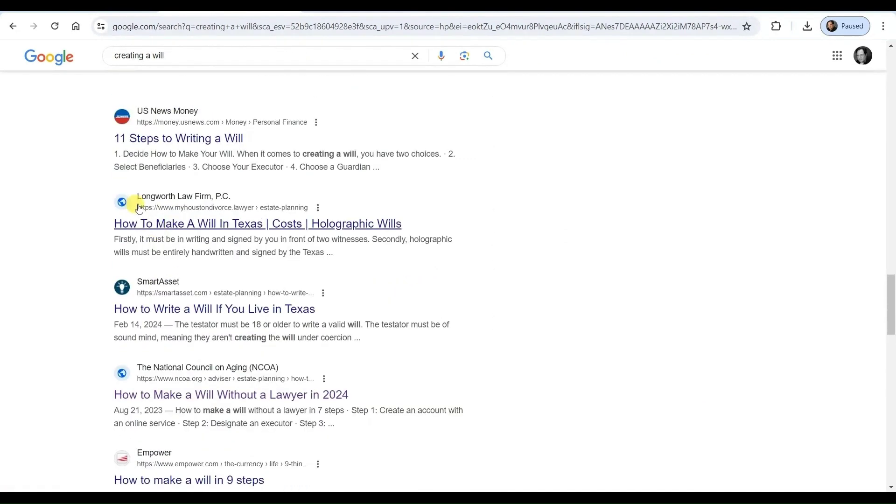
pyautogui.scroll(-2, 170, 274)
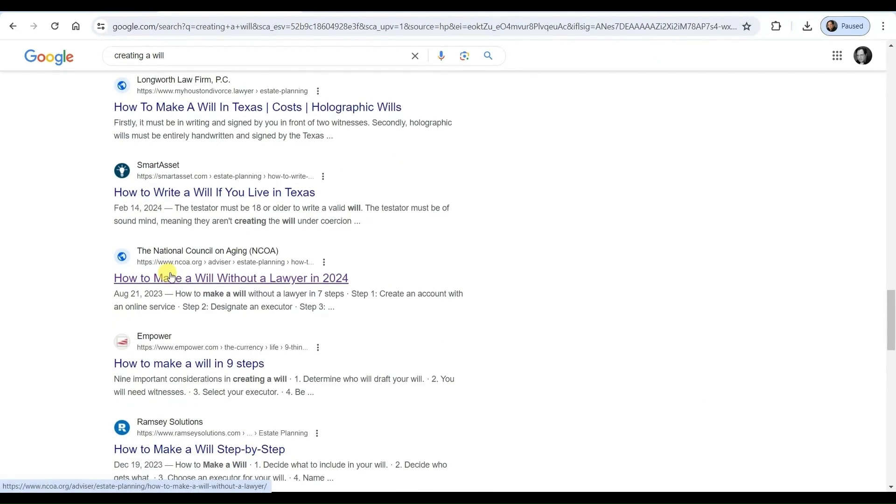
pyautogui.scroll(-2, 170, 277)
pyautogui.scroll(-2, 172, 280)
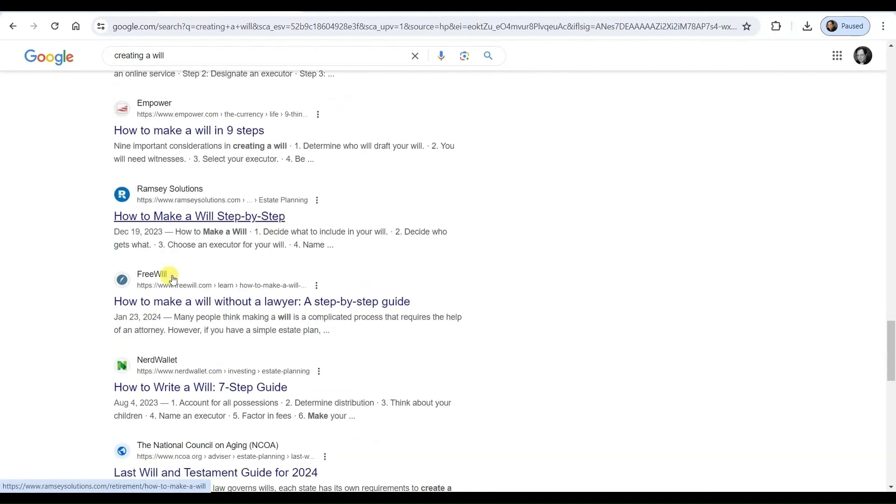
pyautogui.rightClick(174, 309)
pyautogui.click(190, 314)
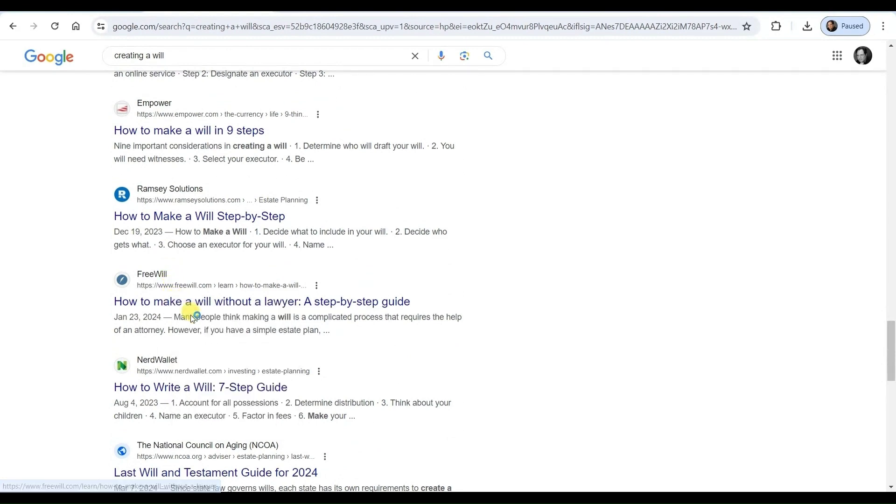
# - Open FreeWill's no-lawyer will guide and start a free will at Getting started
pyautogui.click(306, 19)
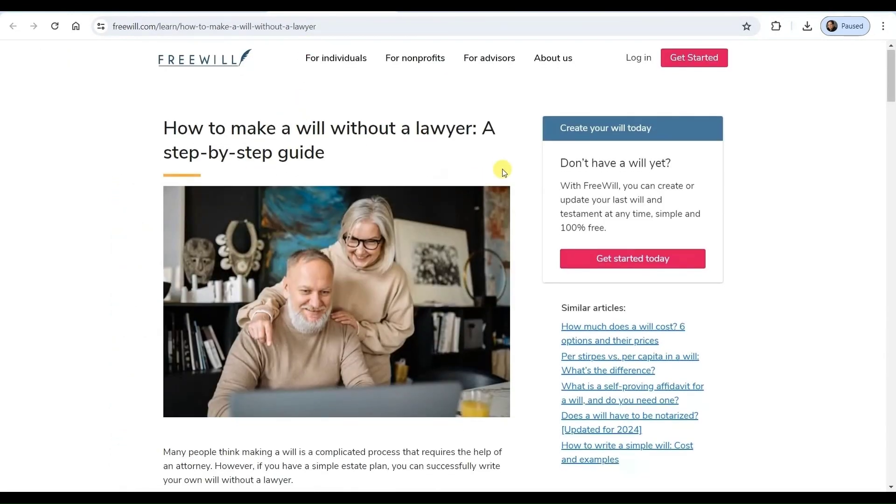
pyautogui.scroll(-4, 501, 169)
pyautogui.scroll(-4, 329, 266)
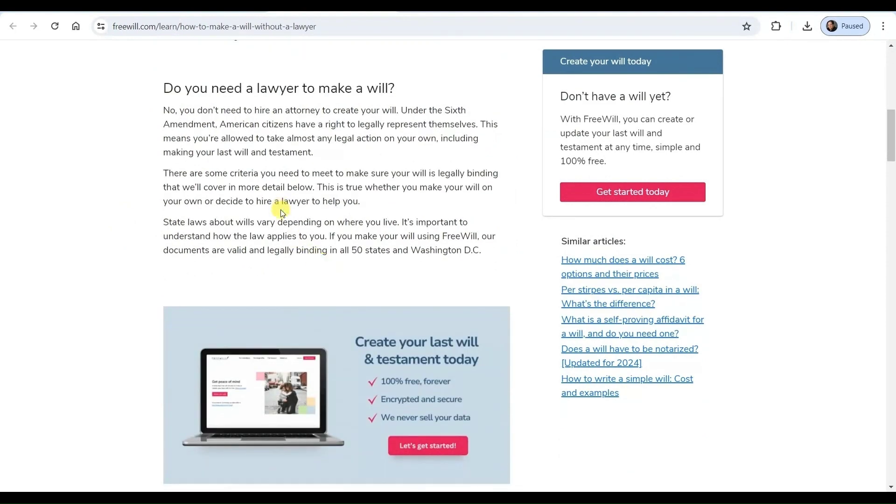
pyautogui.scroll(-4, 280, 211)
pyautogui.scroll(-2, 280, 210)
pyautogui.scroll(-2, 280, 211)
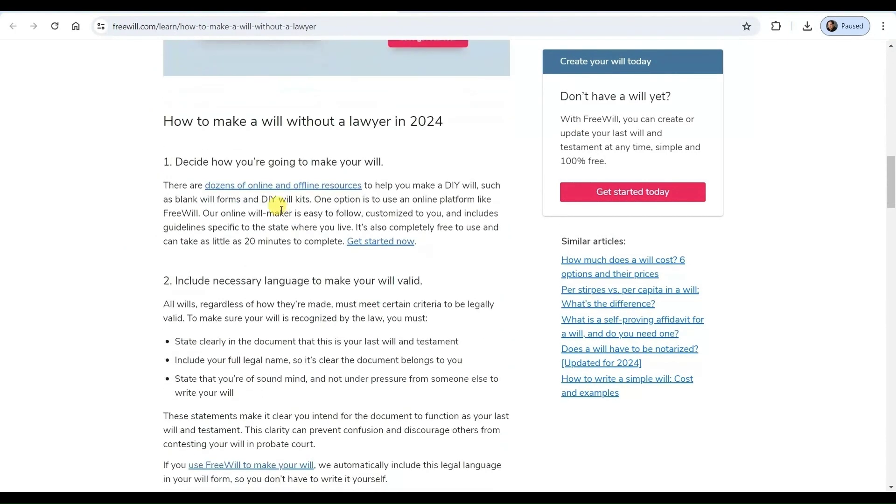
pyautogui.scroll(-4, 280, 210)
pyautogui.scroll(4, 281, 210)
pyautogui.scroll(4, 280, 210)
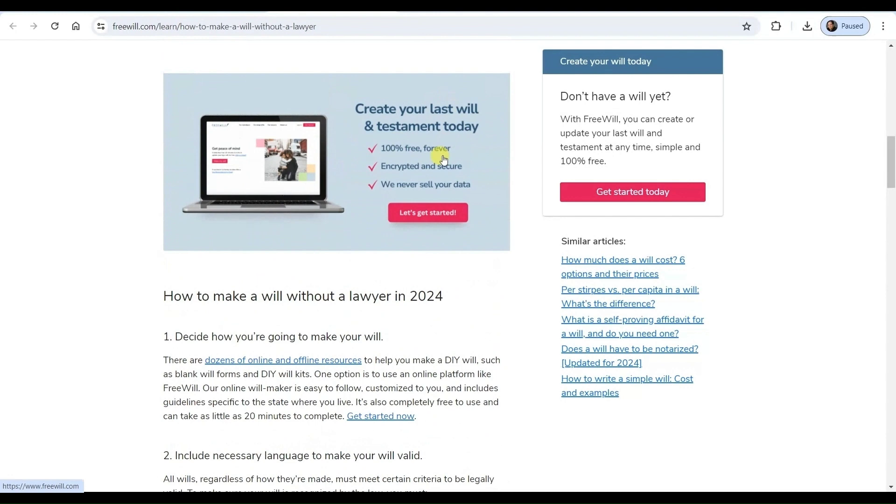
pyautogui.click(415, 217)
pyautogui.click(234, 259)
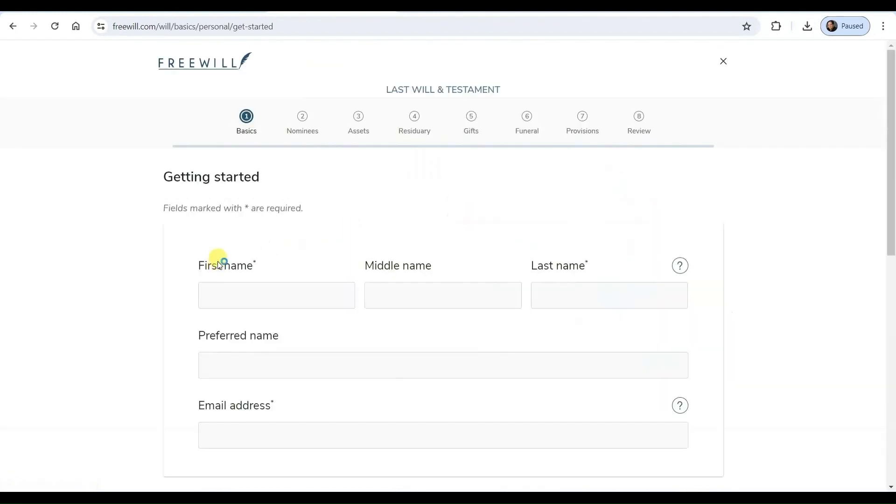
pyautogui.scroll(-2, 300, 270)
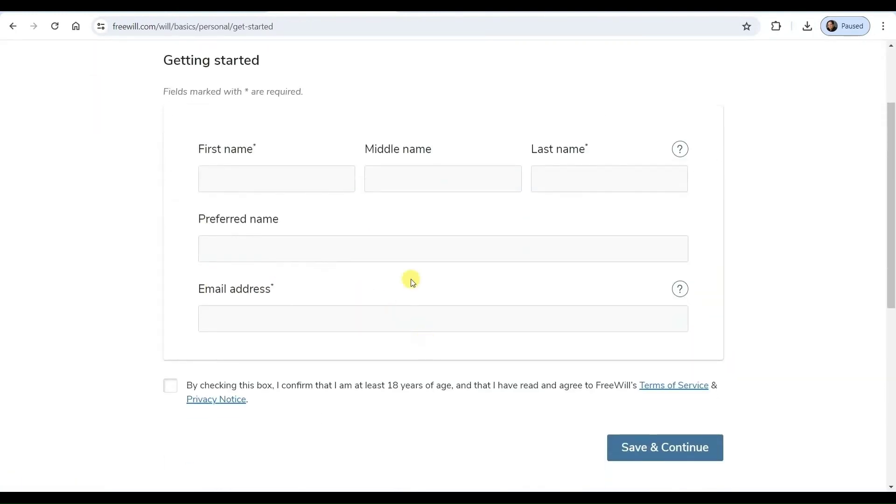
# - Preview the Legal Templates, Free Texas Last Will and PDFChef will template images
pyautogui.click(140, 9)
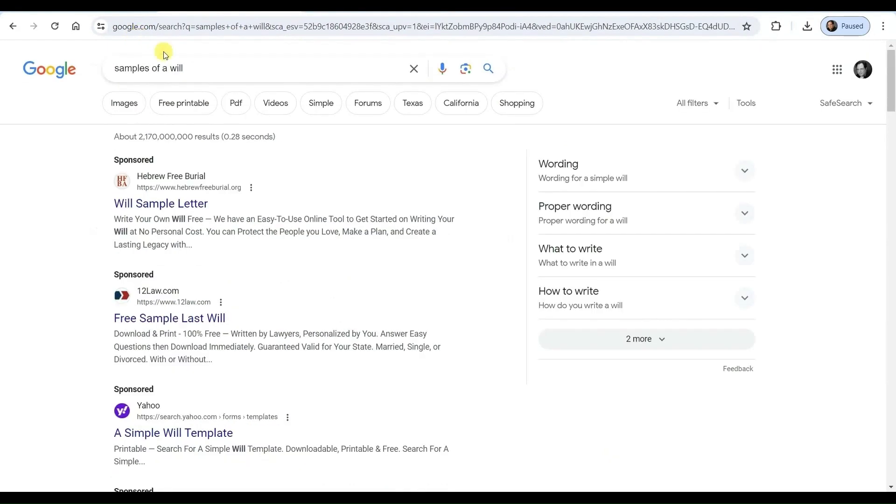
pyautogui.scroll(-5, 175, 175)
pyautogui.scroll(-5, 176, 175)
pyautogui.scroll(-2, 175, 175)
pyautogui.scroll(1, 175, 176)
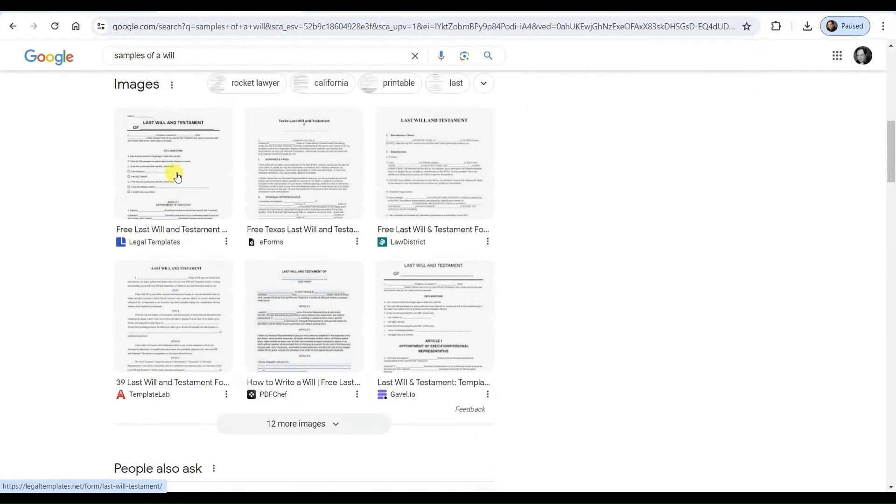
pyautogui.click(177, 176)
pyautogui.scroll(-3, 653, 251)
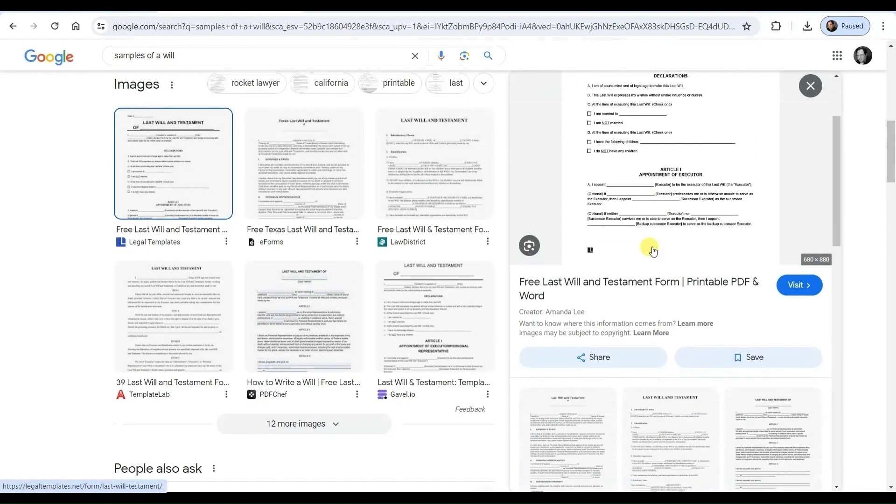
pyautogui.click(303, 163)
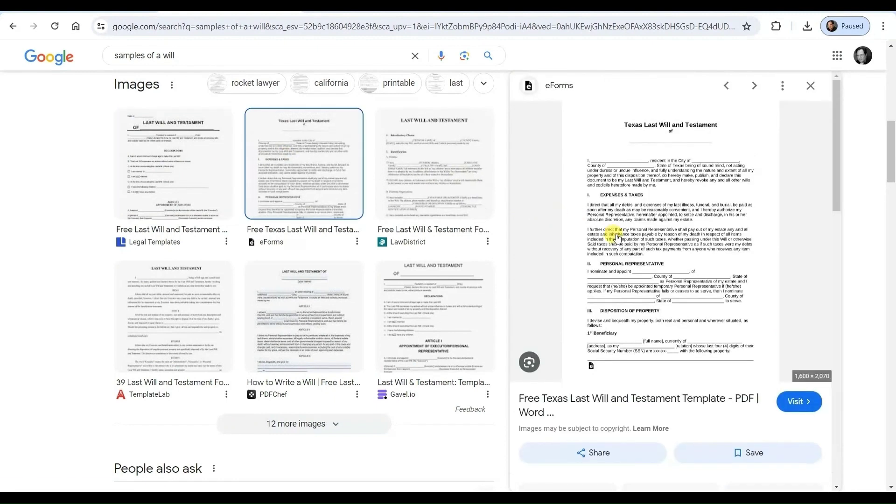
pyautogui.scroll(-3, 620, 236)
pyautogui.click(300, 309)
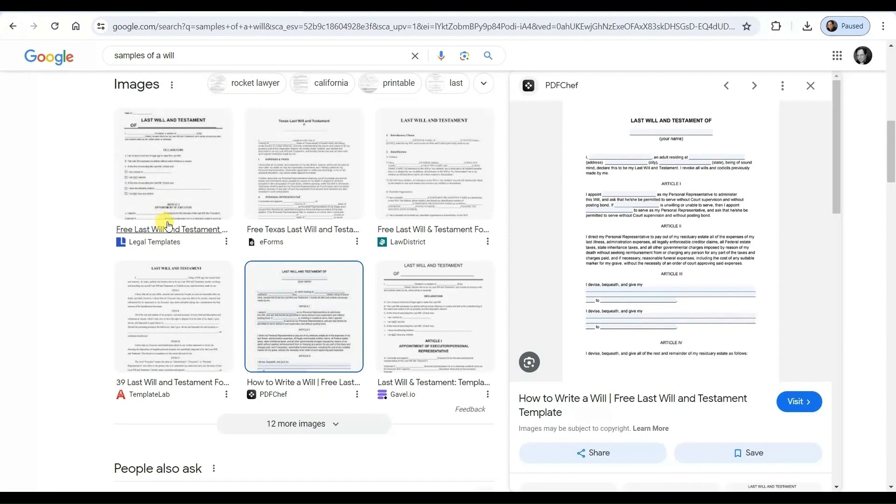
pyautogui.scroll(-3, 168, 221)
pyautogui.scroll(-4, 167, 222)
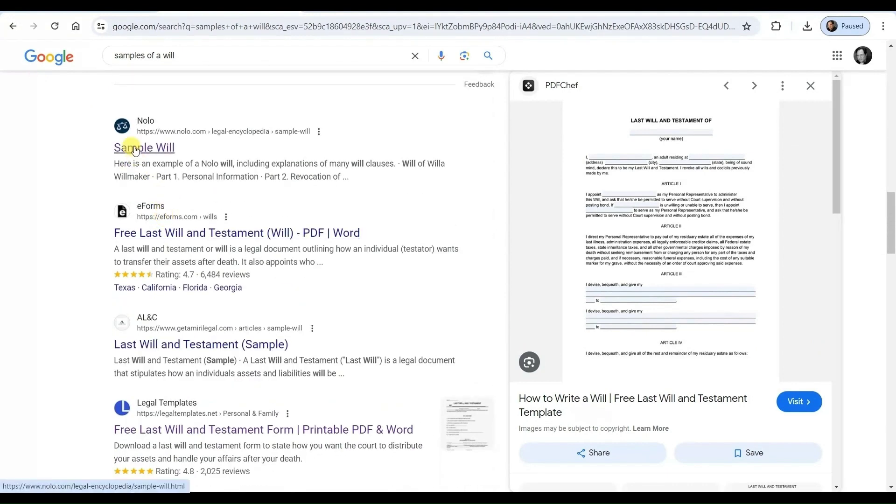
# - Open Nolo's Sample Will page from the 'samples of a will' results
pyautogui.rightClick(137, 148)
pyautogui.press('Escape')
pyautogui.click(145, 148)
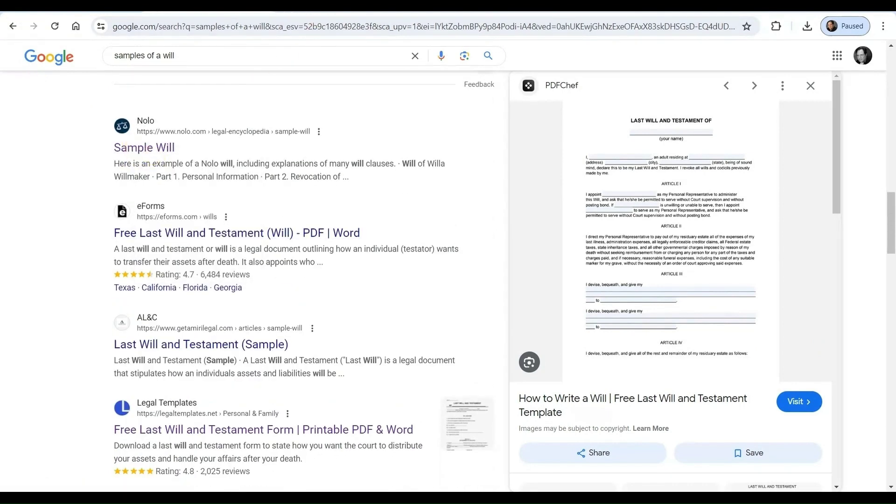
pyautogui.scroll(-6, 264, 233)
pyautogui.scroll(-3, 265, 233)
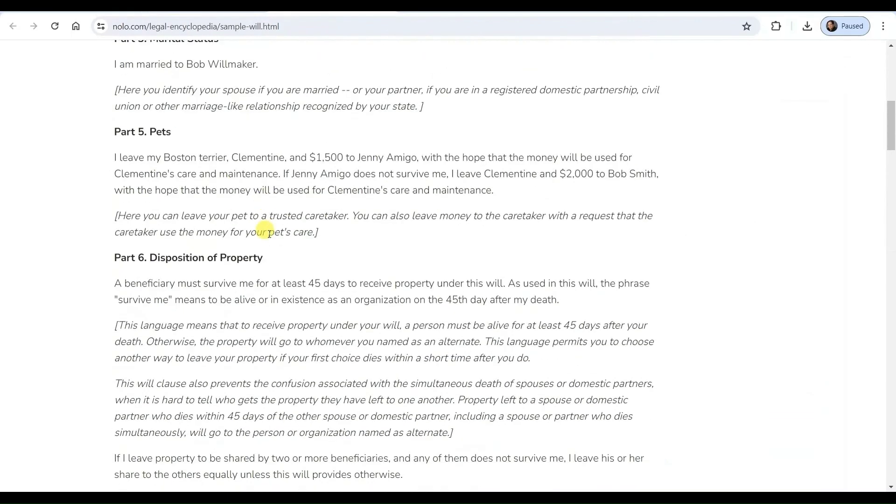
pyautogui.scroll(-5, 265, 233)
pyautogui.scroll(-5, 265, 233)
pyautogui.scroll(-4, 265, 233)
pyautogui.scroll(-3, 264, 234)
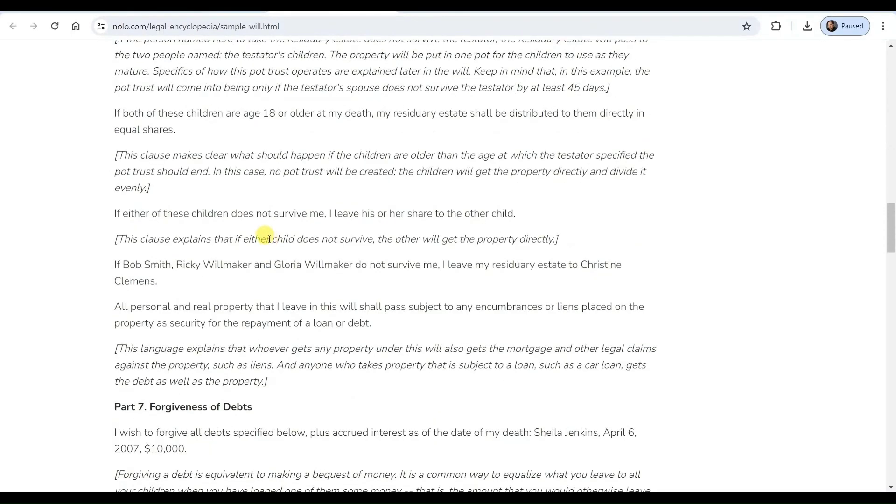
pyautogui.scroll(-3, 269, 241)
pyautogui.scroll(-5, 268, 241)
pyautogui.scroll(-5, 268, 241)
pyautogui.scroll(-2, 268, 241)
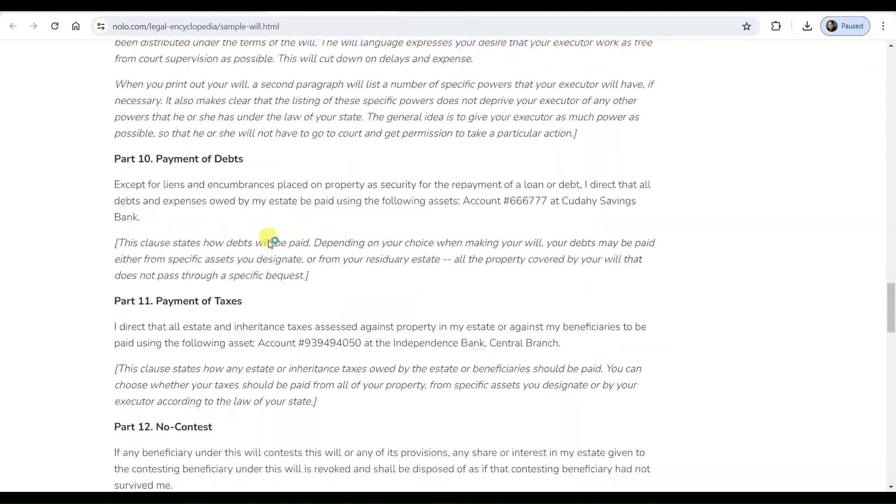
pyautogui.scroll(-4, 267, 241)
pyautogui.scroll(-4, 268, 242)
pyautogui.scroll(-1, 268, 241)
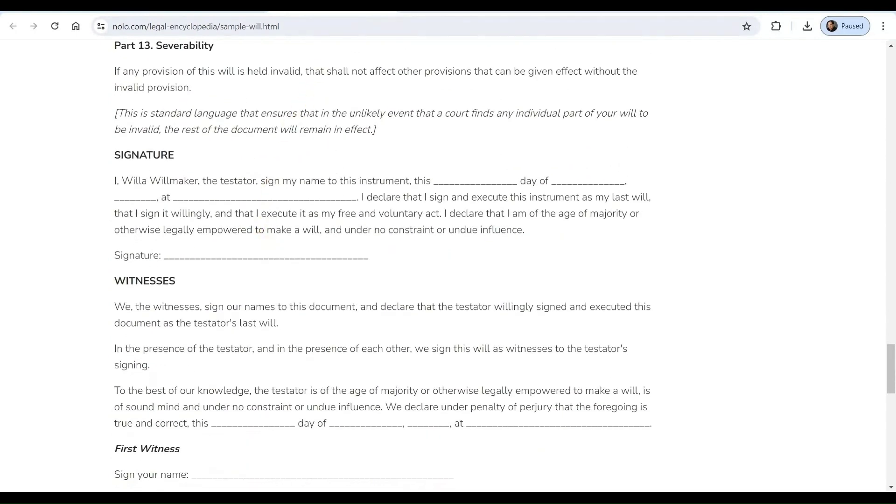
# - Go back from Nolo's sample will and switch to the Beyond-Searching AI tab
pyautogui.hotkey('alt', 'Left')
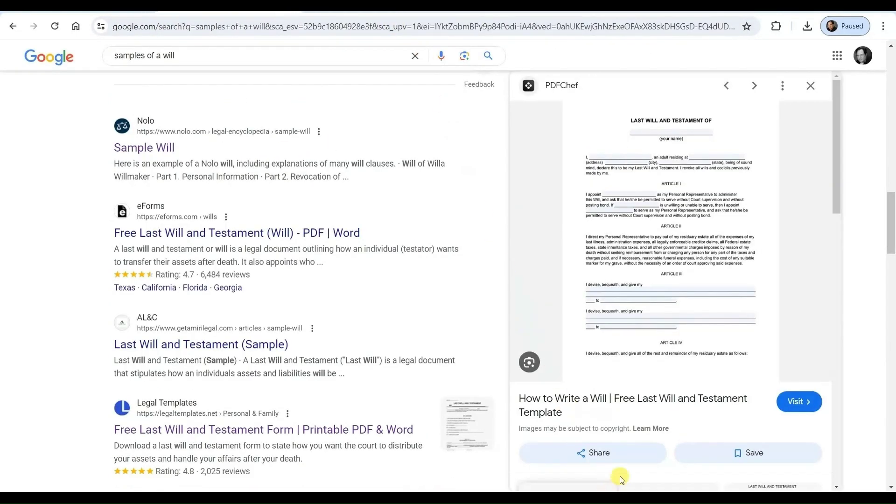
pyautogui.hotkey('ctrl', 'Tab')
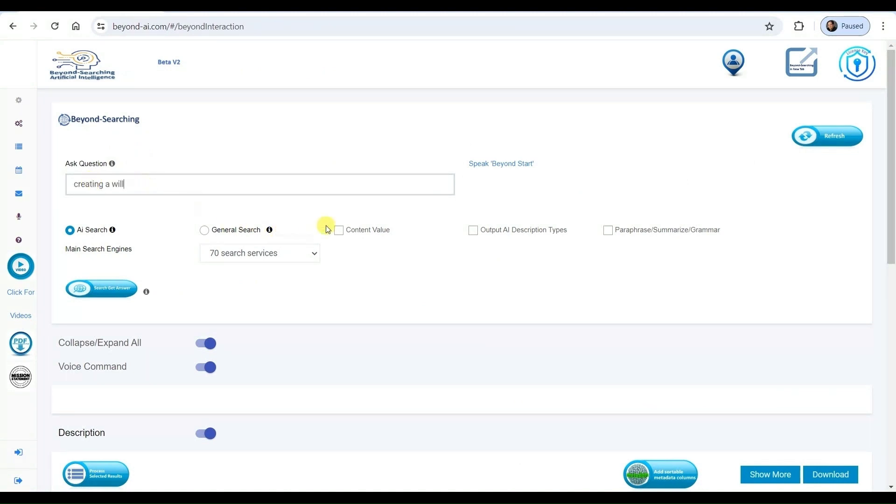
# - Search 'creating a will' using 70 search services & LLM, Content Value, Past Year
pyautogui.click(313, 255)
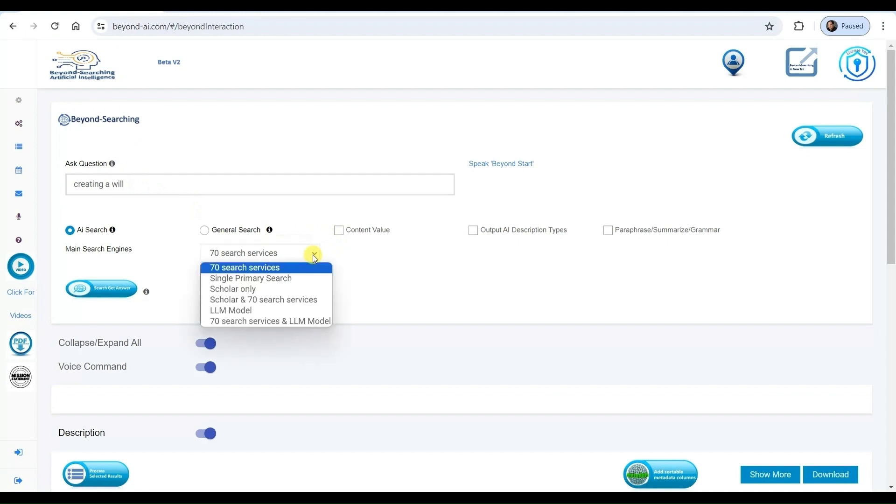
pyautogui.click(285, 320)
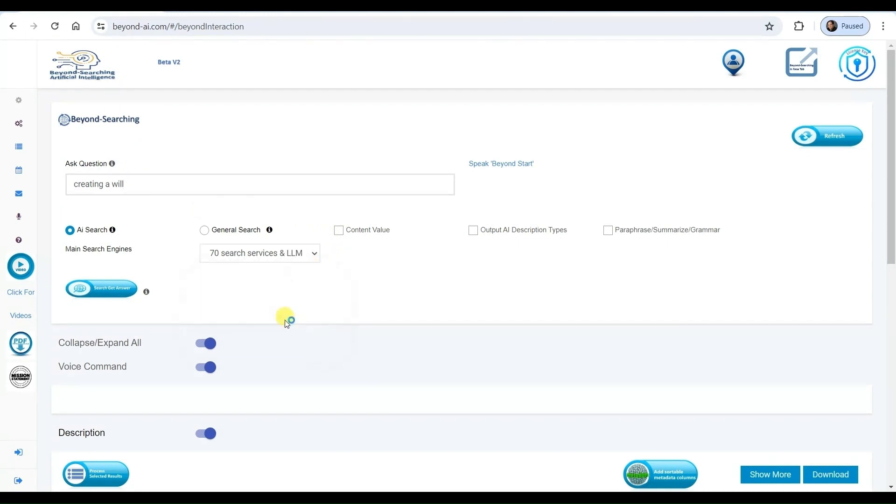
pyautogui.click(341, 231)
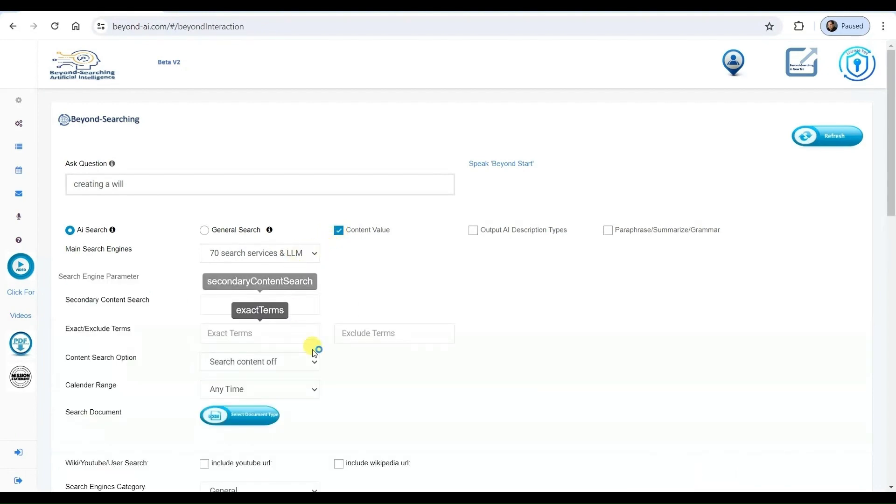
pyautogui.scroll(-1, 314, 316)
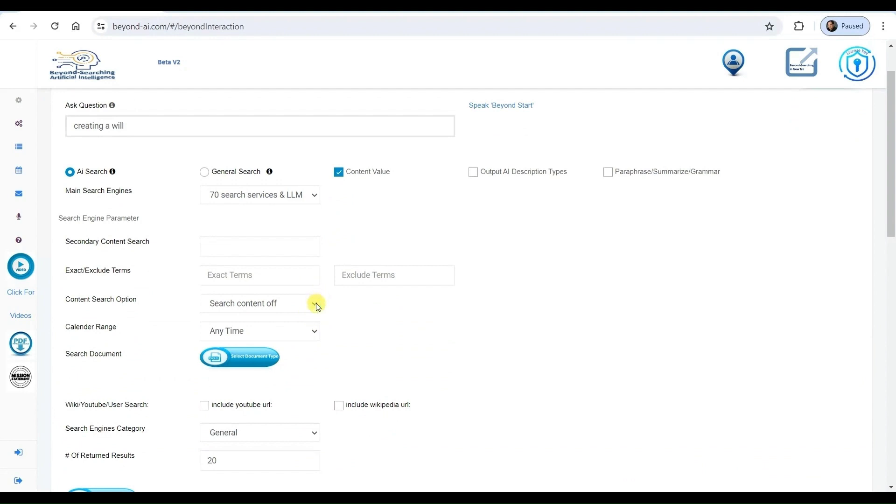
pyautogui.click(315, 331)
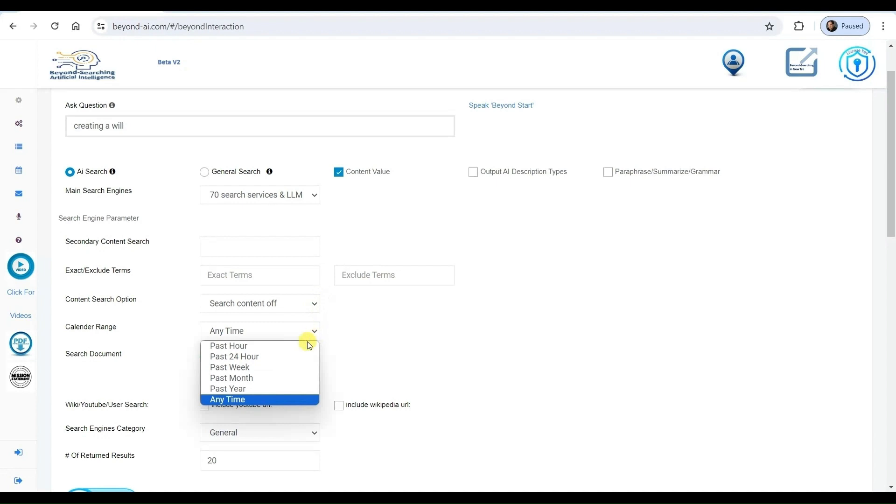
pyautogui.click(273, 389)
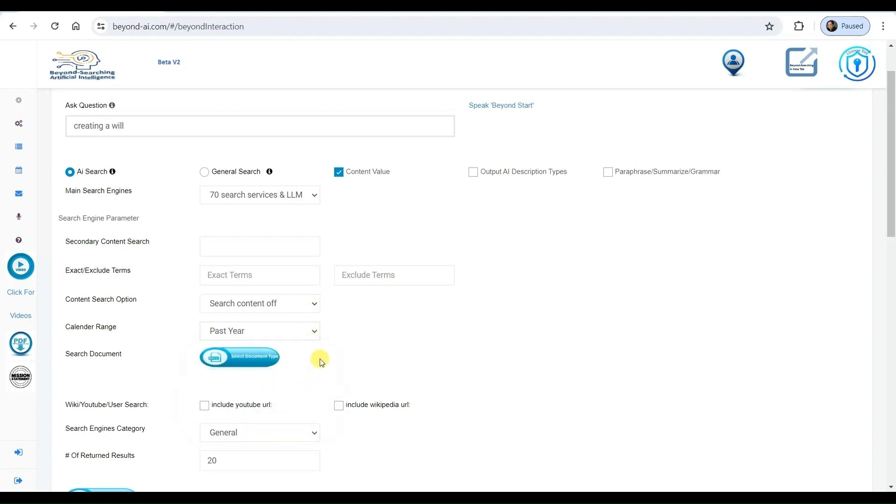
pyautogui.scroll(-3, 306, 367)
pyautogui.scroll(-2, 320, 358)
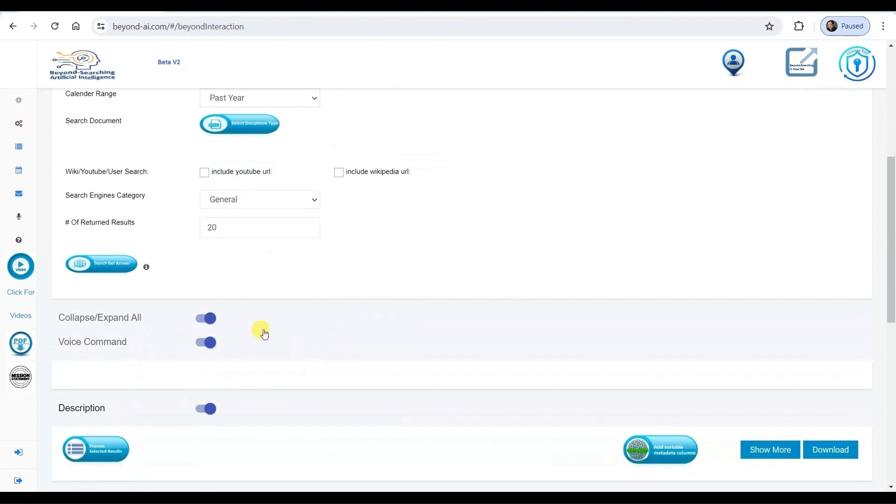
pyautogui.click(116, 267)
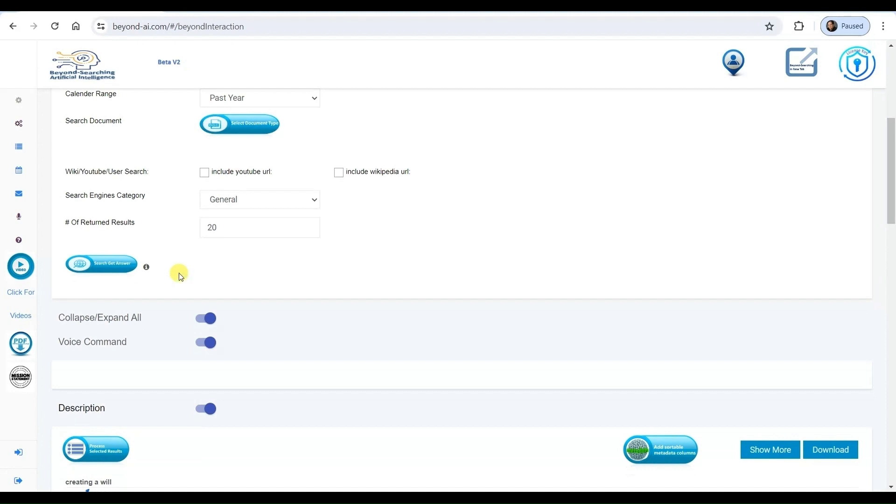
pyautogui.scroll(-5, 179, 274)
pyautogui.scroll(-3, 181, 276)
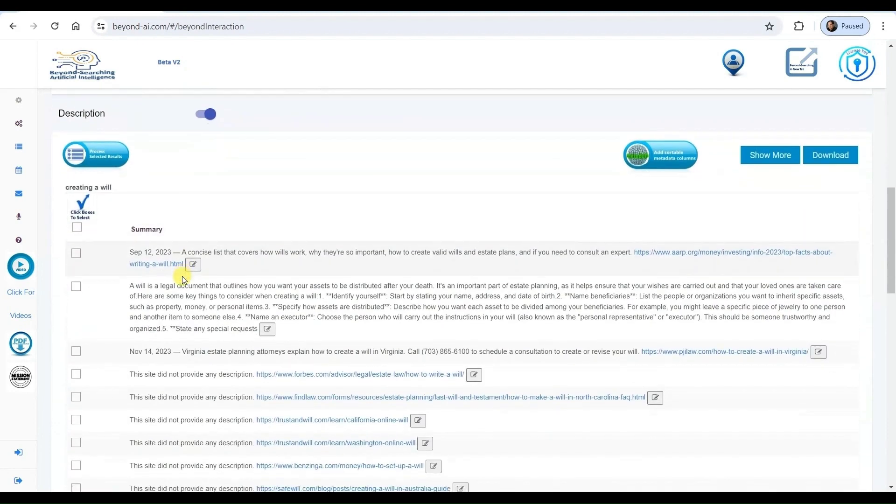
pyautogui.scroll(-1, 181, 277)
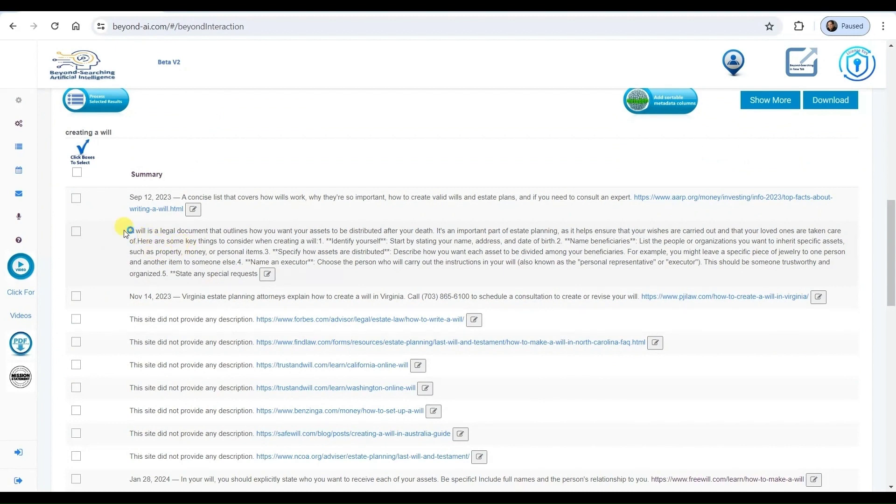
# - Tick the second-row AI summary of will-making steps to open it as Selected Data
pyautogui.click(75, 233)
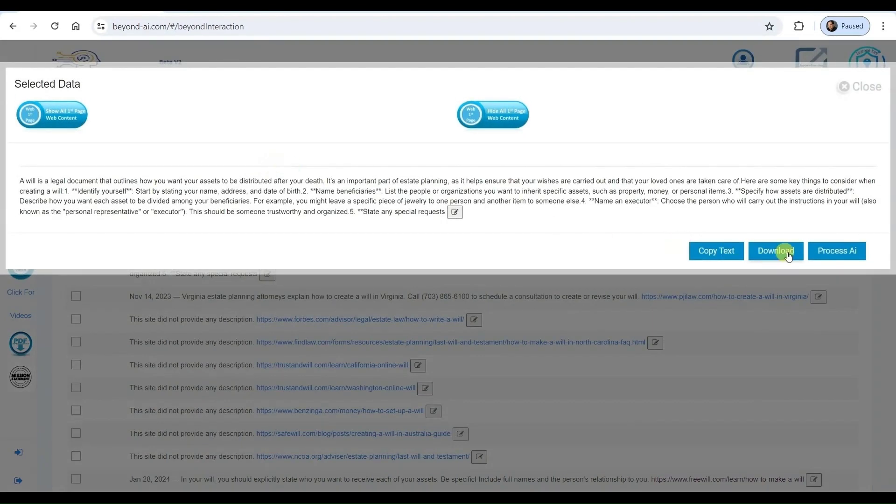
# - Download the selected AI will summary and view it full-screen in Notepad
pyautogui.click(776, 250)
pyautogui.click(756, 63)
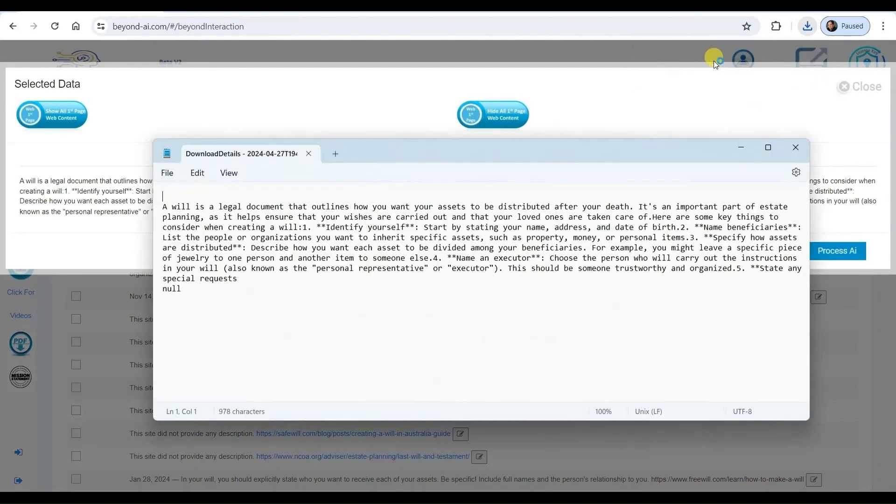
pyautogui.click(768, 148)
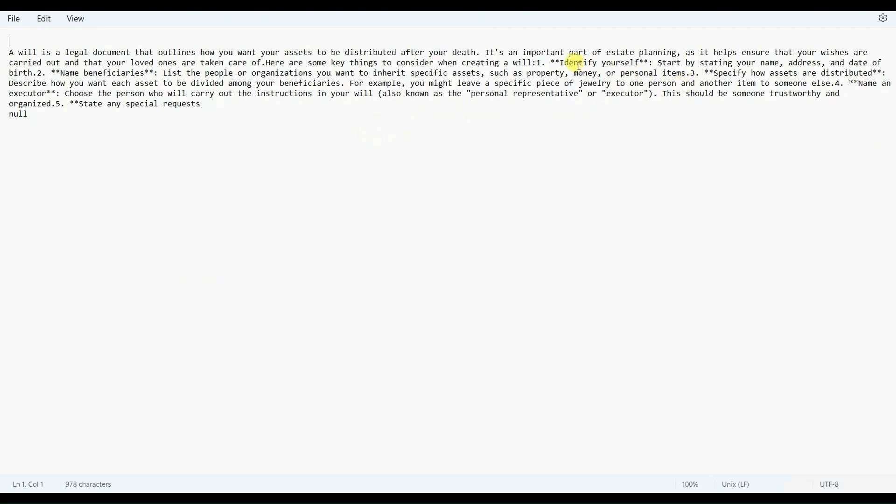
# - Highlight the Identify yourself, Name beneficiaries, asset distribution and Name an executor steps
pyautogui.moveTo(560, 63); pyautogui.dragTo(620, 65)
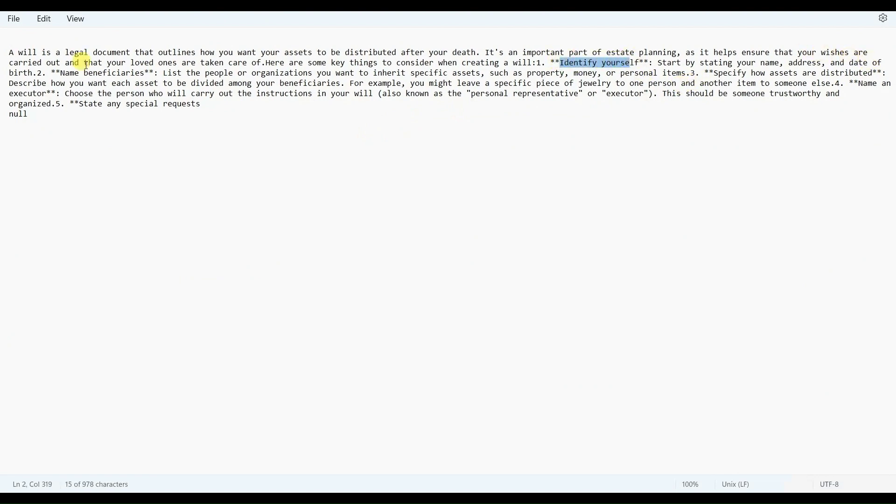
pyautogui.moveTo(59, 73); pyautogui.dragTo(145, 74)
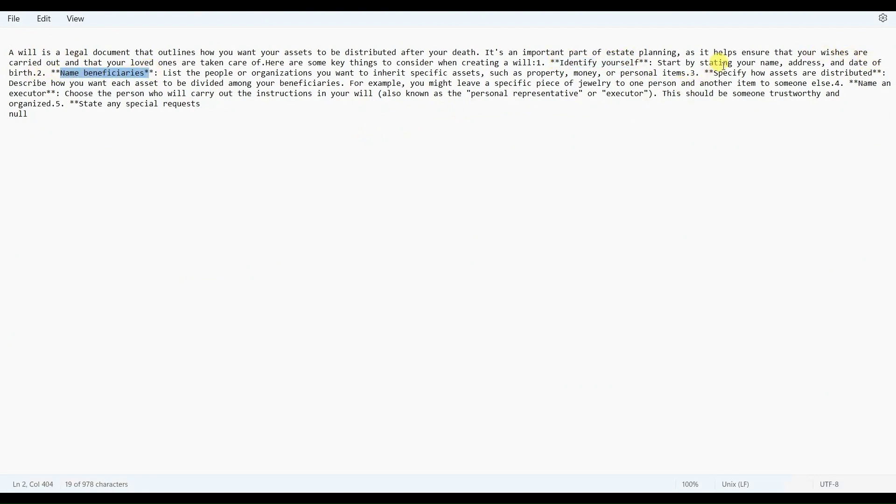
pyautogui.moveTo(714, 73); pyautogui.dragTo(853, 74)
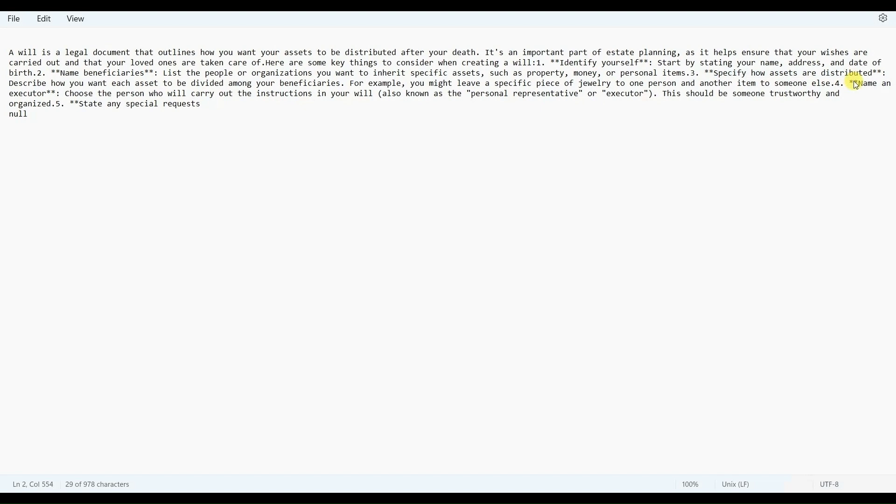
pyautogui.moveTo(854, 82); pyautogui.dragTo(48, 94)
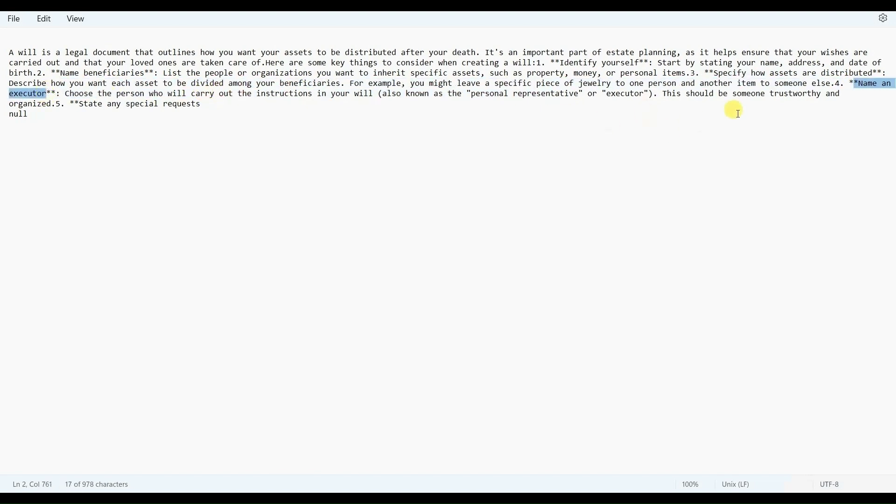
pyautogui.hotkey('alt', 'Tab')
# - Close the summary and read the FindLaw North Carolina will FAQ
pyautogui.click(860, 86)
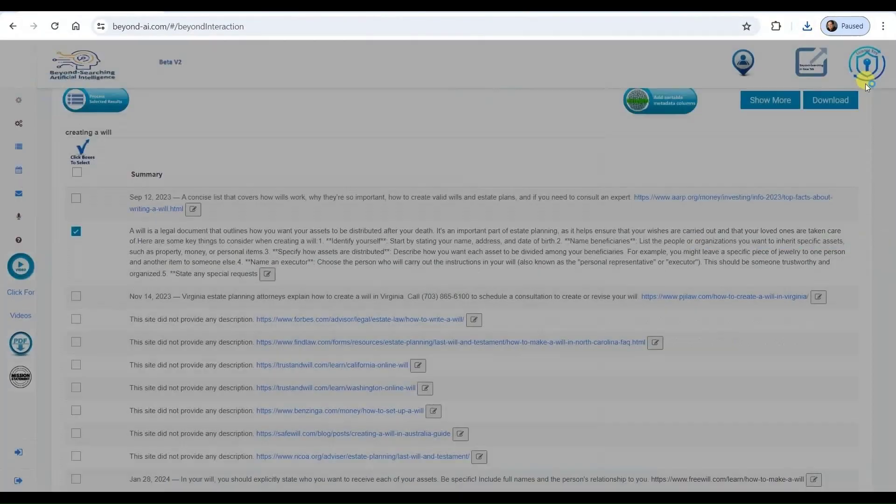
pyautogui.scroll(-2, 266, 231)
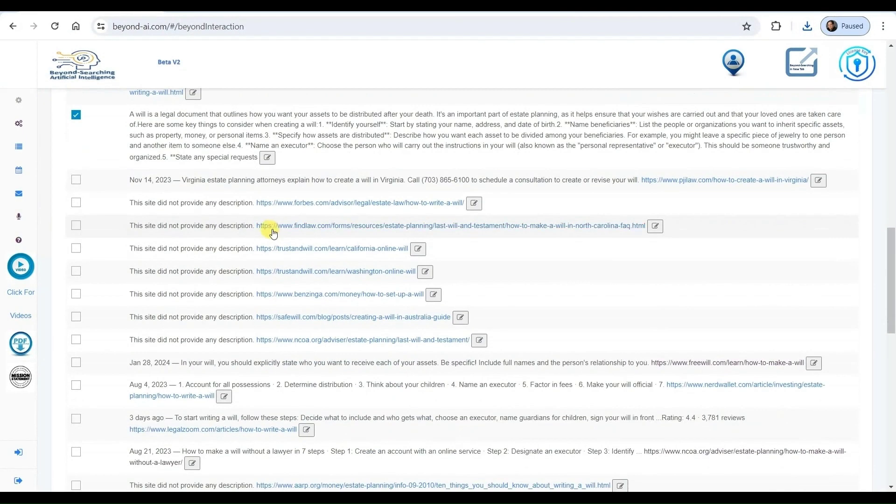
pyautogui.click(301, 226)
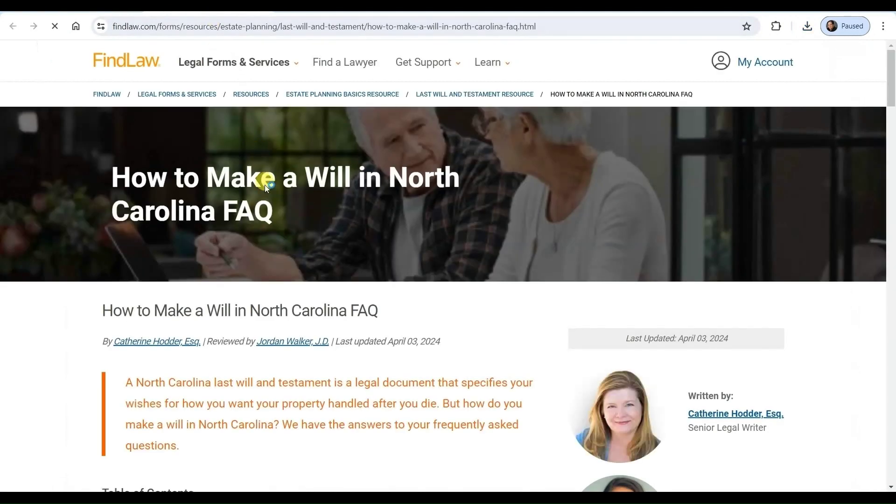
pyautogui.scroll(-2, 265, 185)
pyautogui.scroll(-4, 265, 210)
pyautogui.scroll(-3, 260, 253)
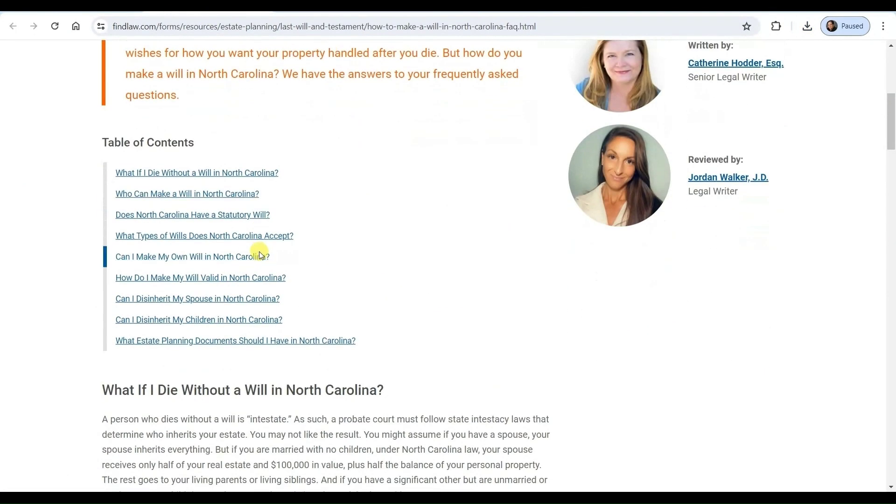
pyautogui.scroll(-2, 260, 254)
pyautogui.scroll(-3, 261, 254)
pyautogui.scroll(-3, 257, 251)
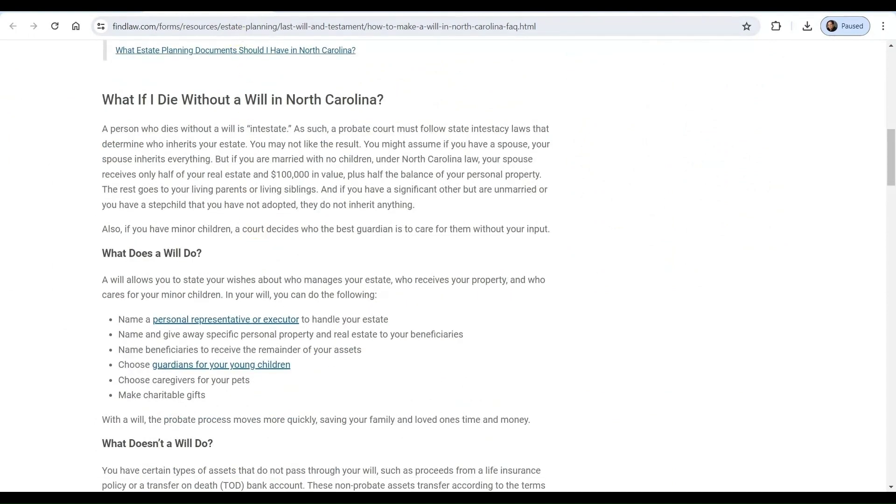
pyautogui.hotkey('alt', 'Left')
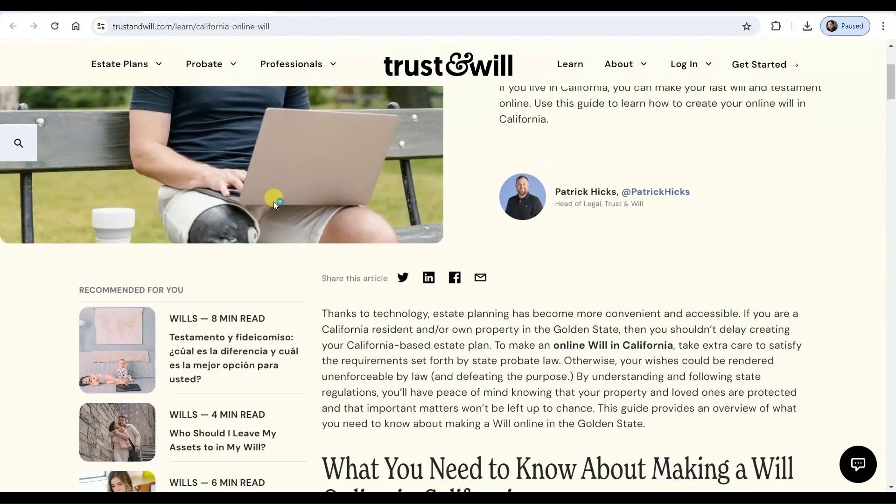
pyautogui.scroll(-3, 274, 202)
pyautogui.scroll(-3, 273, 202)
pyautogui.scroll(-2, 273, 201)
pyautogui.scroll(-3, 274, 207)
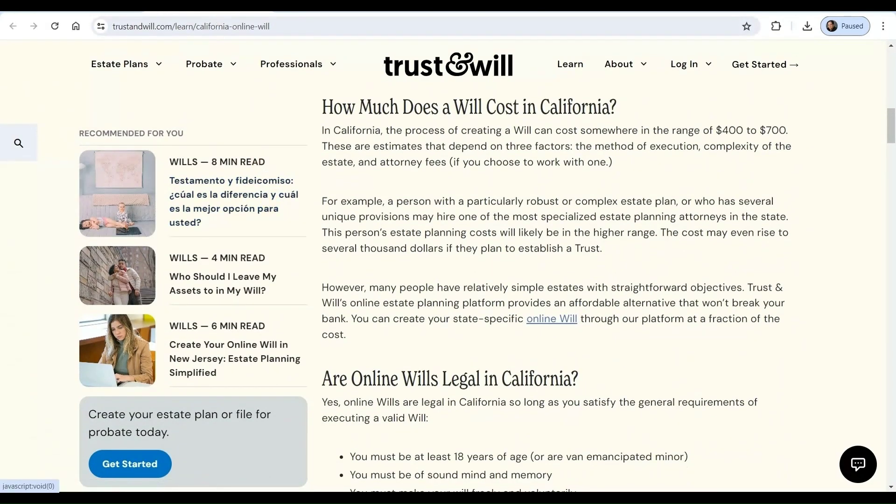
pyautogui.click(217, 27)
pyautogui.scroll(-3, 245, 270)
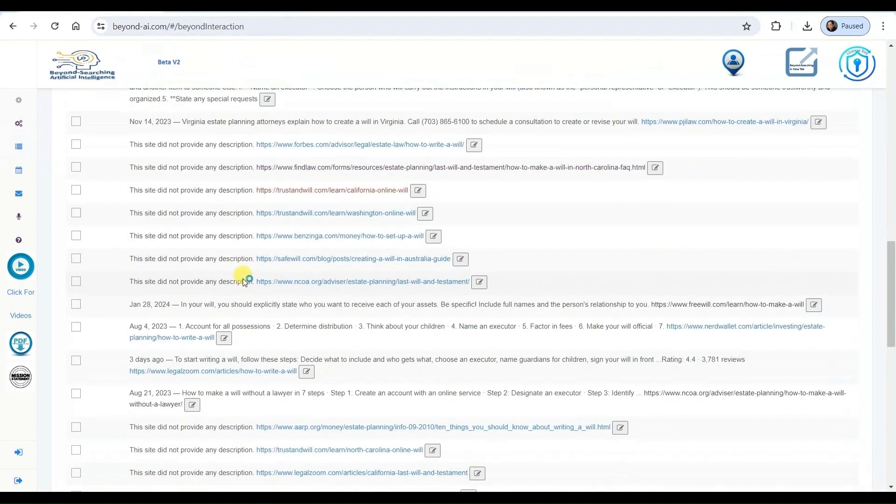
pyautogui.scroll(-2, 249, 273)
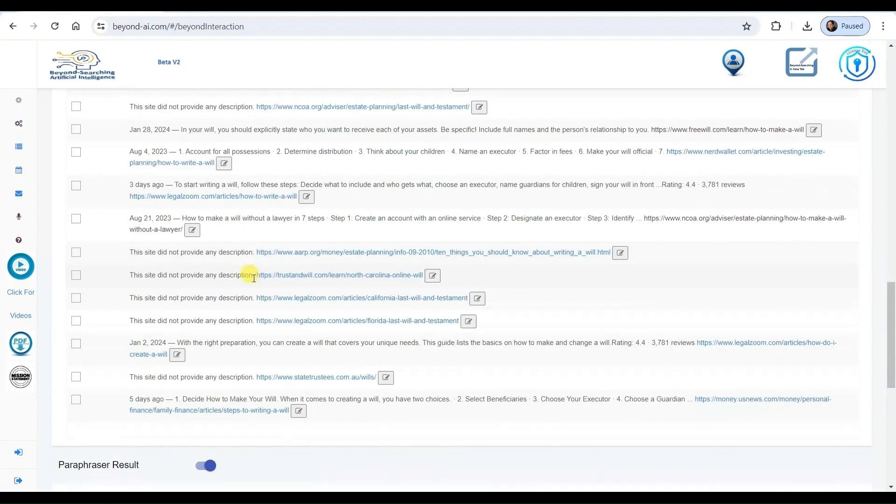
# - Read the AARP and US News will-writing articles, then return to the results
pyautogui.click(294, 253)
pyautogui.scroll(-3, 300, 274)
pyautogui.scroll(-3, 300, 275)
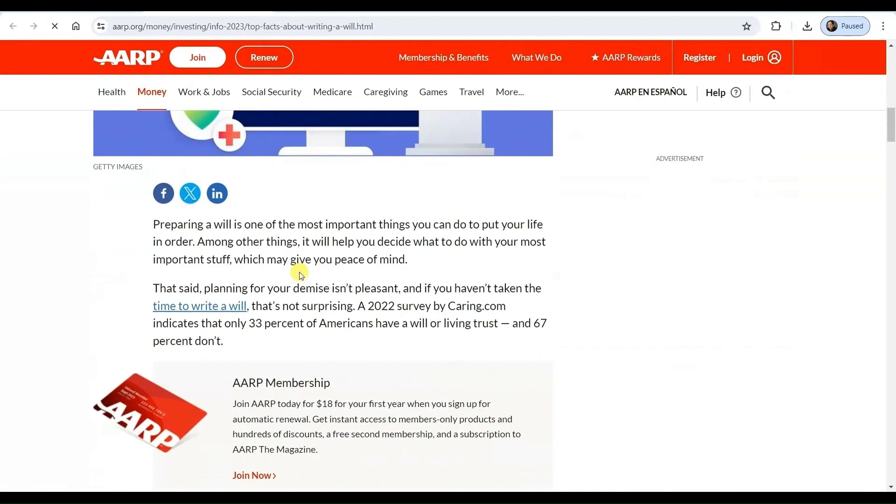
pyautogui.scroll(-2, 299, 275)
pyautogui.scroll(-2, 300, 274)
pyautogui.scroll(-3, 300, 273)
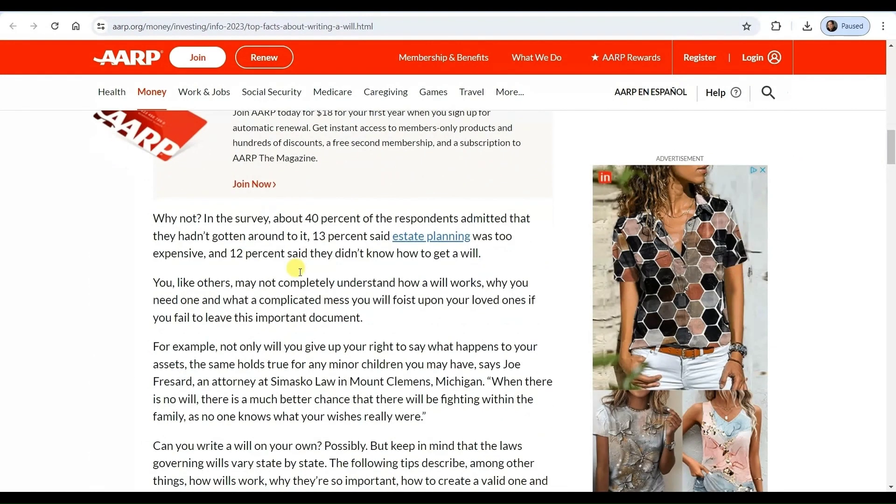
pyautogui.scroll(-2, 299, 273)
pyautogui.scroll(-2, 299, 273)
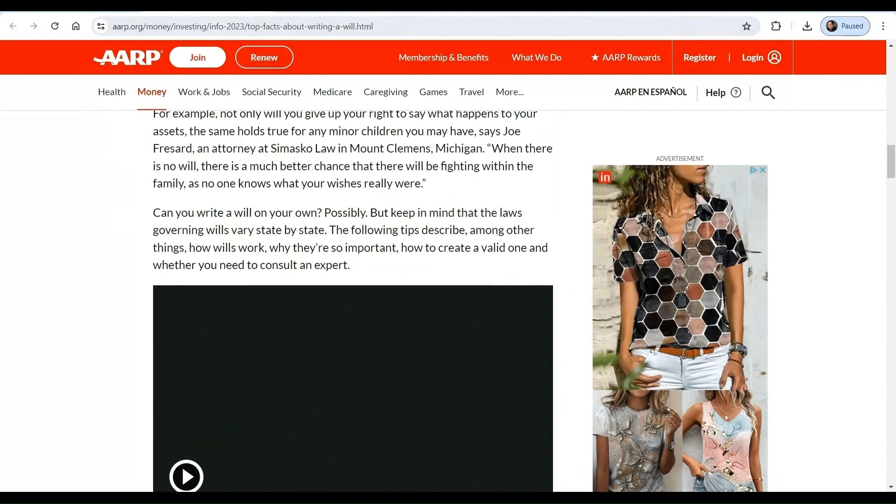
pyautogui.scroll(-2, 224, 140)
pyautogui.hotkey('ctrl', 'Tab')
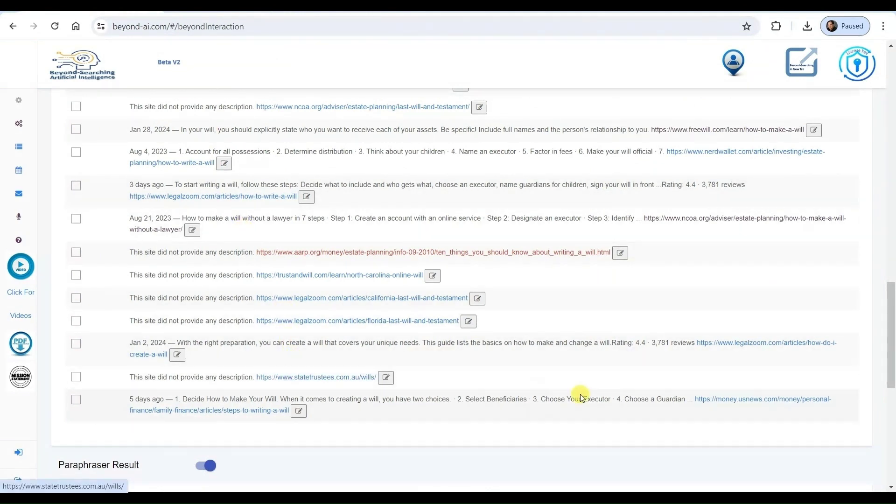
pyautogui.click(715, 399)
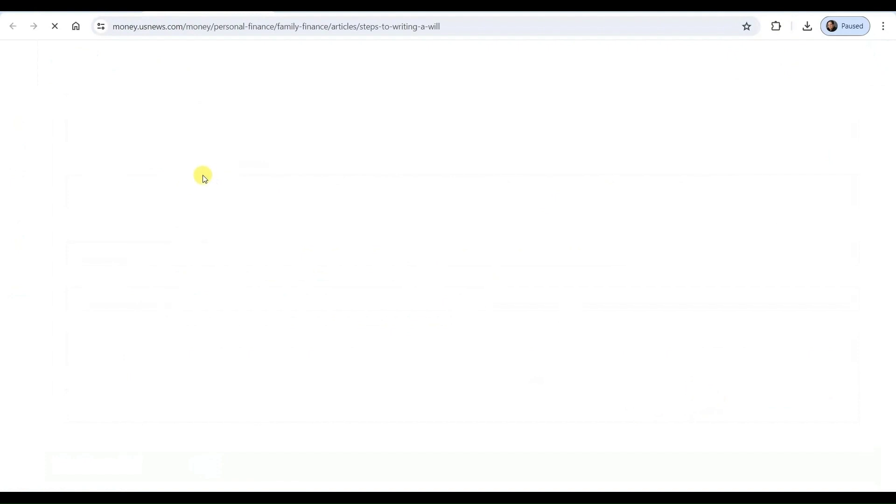
pyautogui.scroll(-3, 62, 253)
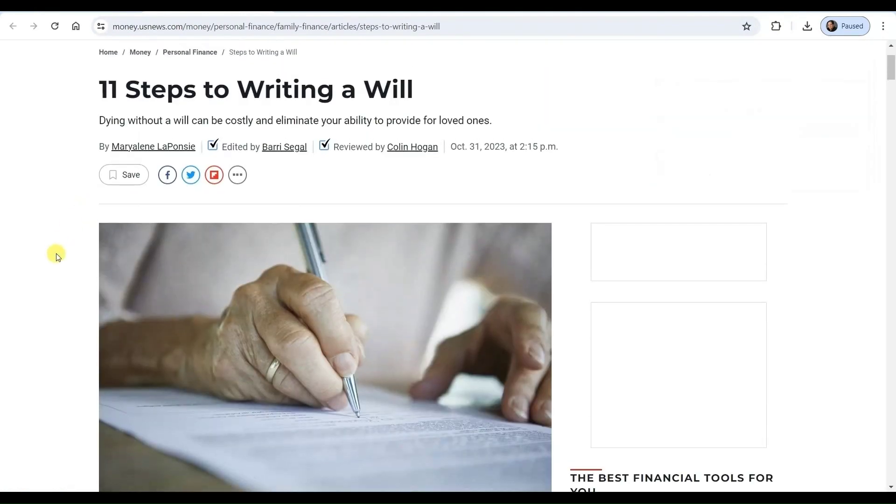
pyautogui.scroll(3, 62, 253)
pyautogui.scroll(-5, 61, 253)
pyautogui.scroll(-4, 62, 252)
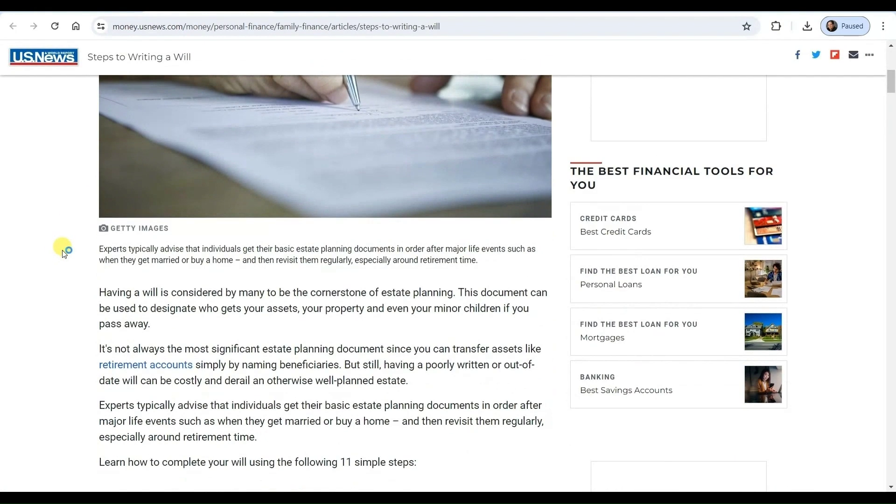
pyautogui.scroll(-3, 62, 253)
pyautogui.scroll(-1, 70, 254)
pyautogui.scroll(-5, 68, 253)
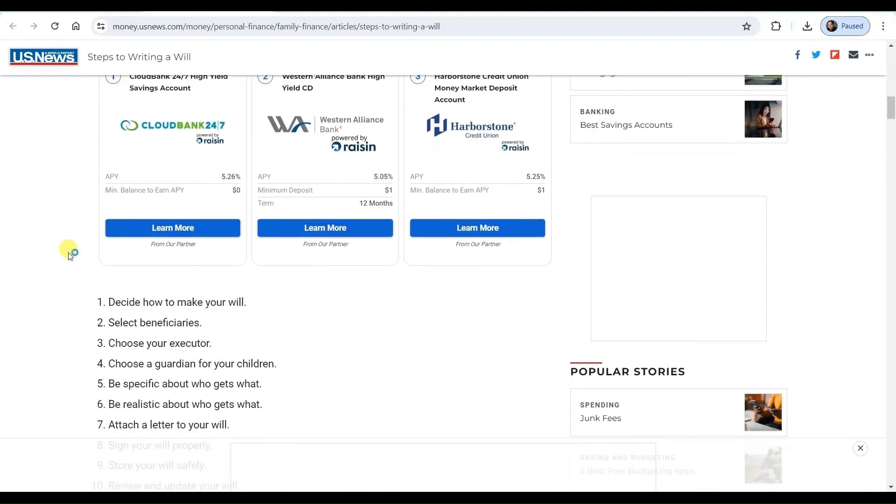
pyautogui.scroll(-3, 67, 253)
pyautogui.scroll(-2, 68, 254)
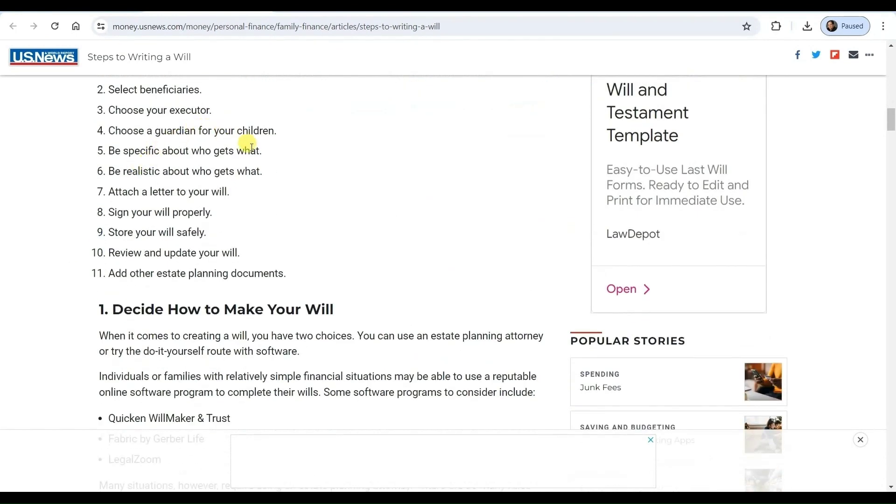
pyautogui.scroll(-2, 162, 260)
pyautogui.scroll(-3, 163, 261)
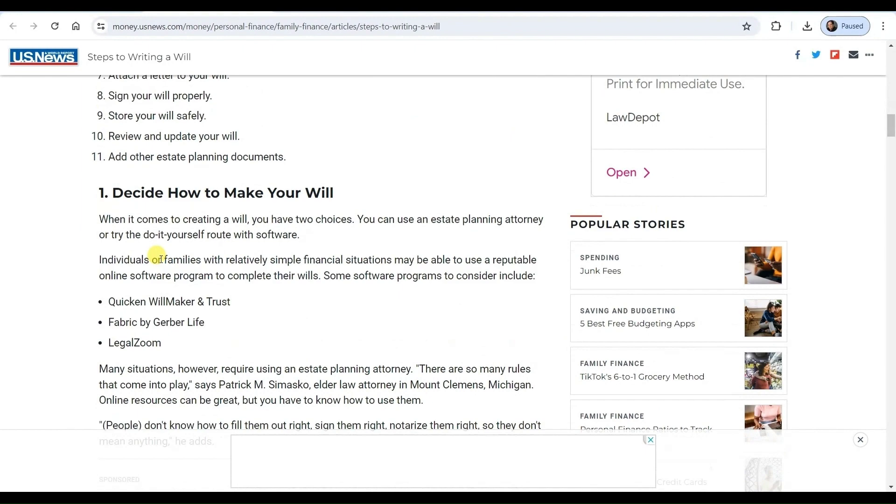
pyautogui.scroll(-4, 162, 261)
pyautogui.scroll(-1, 163, 260)
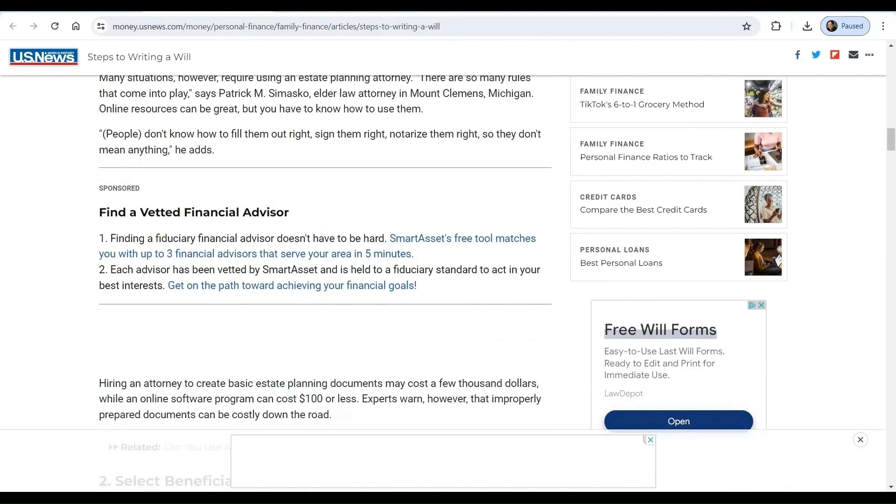
pyautogui.hotkey('ctrl', 'Tab')
pyautogui.scroll(5, 110, 240)
pyautogui.scroll(5, 110, 240)
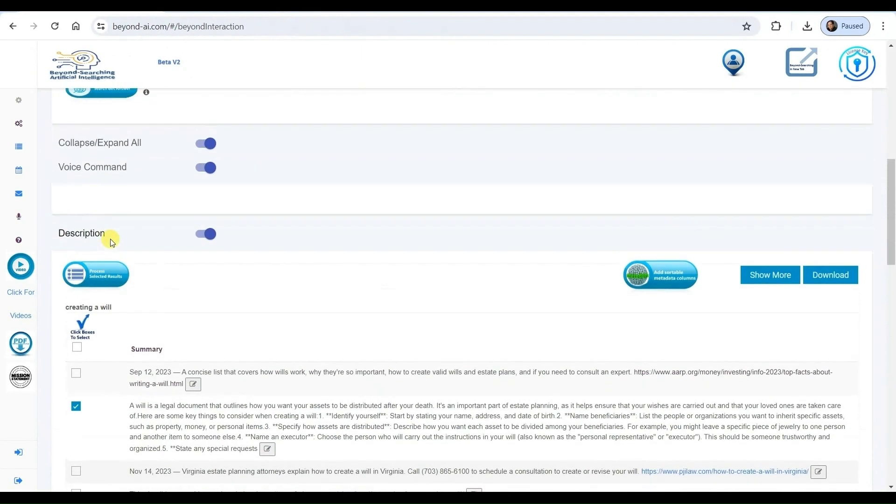
pyautogui.scroll(-2, 110, 240)
# - Download details of all search results, read the text file in Notepad, and close it
pyautogui.click(77, 233)
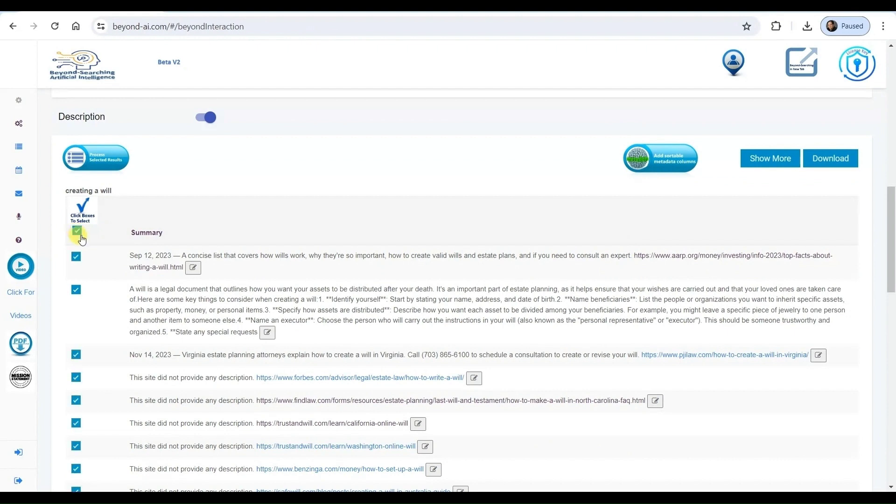
pyautogui.click(830, 159)
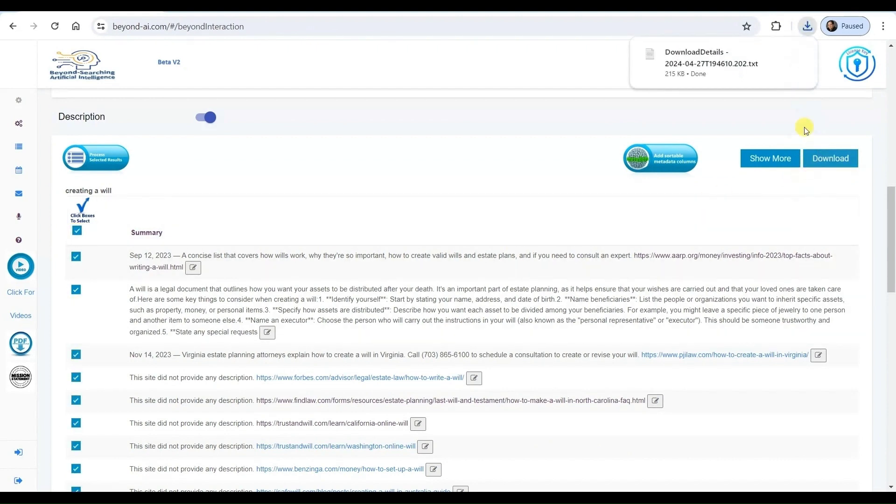
pyautogui.click(714, 55)
pyautogui.scroll(-12, 473, 294)
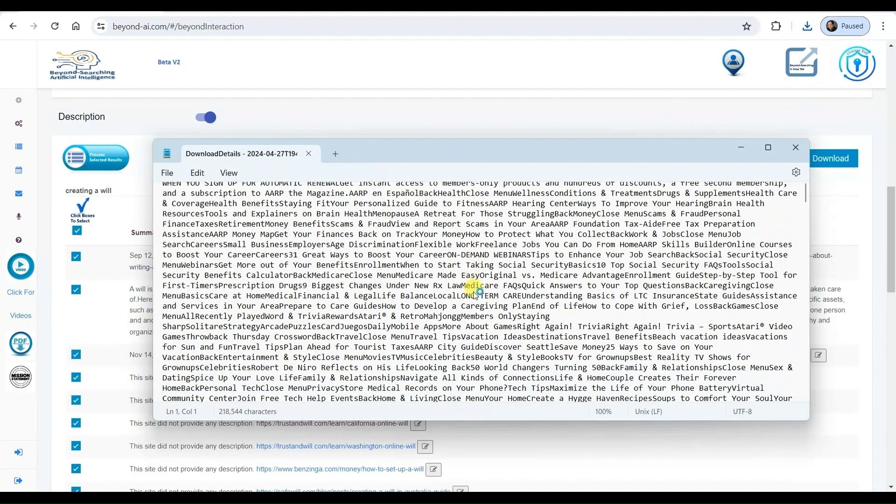
pyautogui.scroll(-5, 473, 293)
pyautogui.scroll(-5, 483, 288)
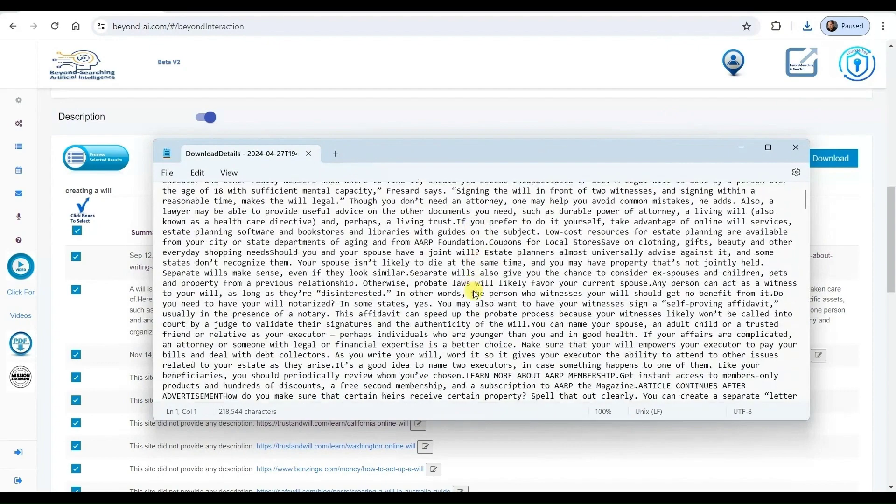
pyautogui.scroll(-5, 490, 280)
pyautogui.scroll(-5, 496, 278)
pyautogui.scroll(-3, 498, 278)
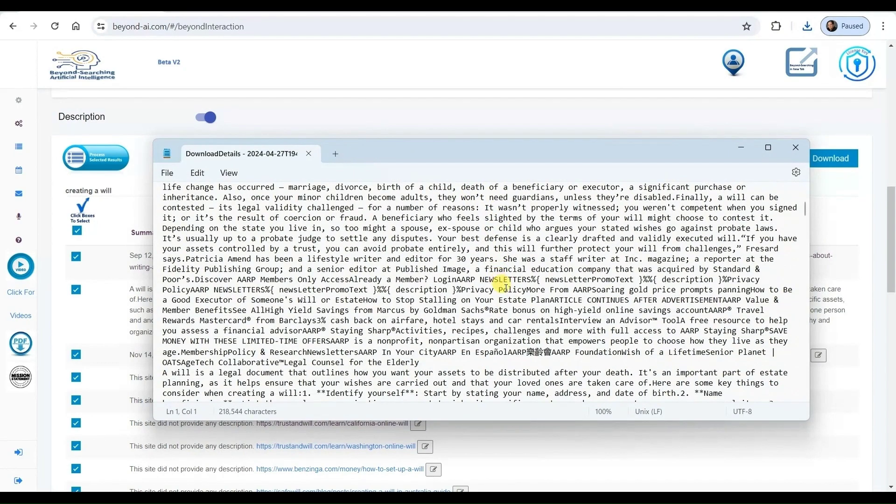
pyautogui.scroll(-2, 506, 289)
pyautogui.scroll(-3, 505, 289)
pyautogui.scroll(-1, 505, 289)
pyautogui.scroll(-3, 507, 289)
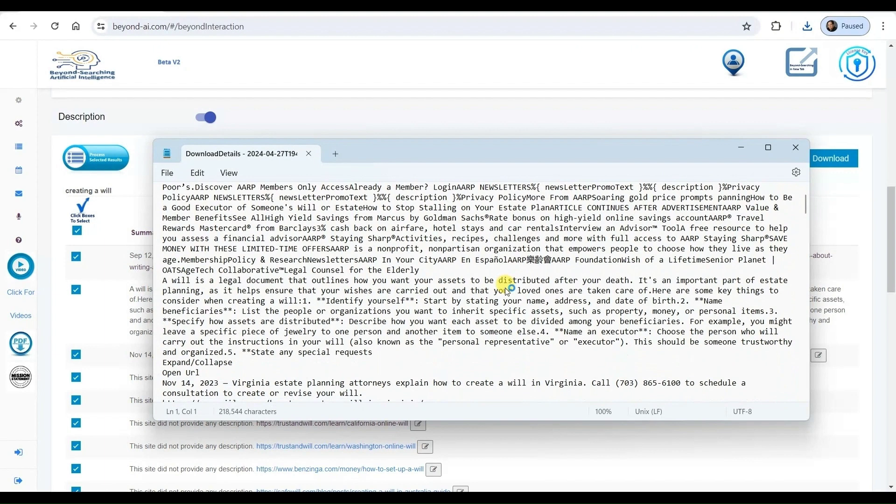
pyautogui.scroll(-2, 507, 290)
pyautogui.scroll(-2, 507, 289)
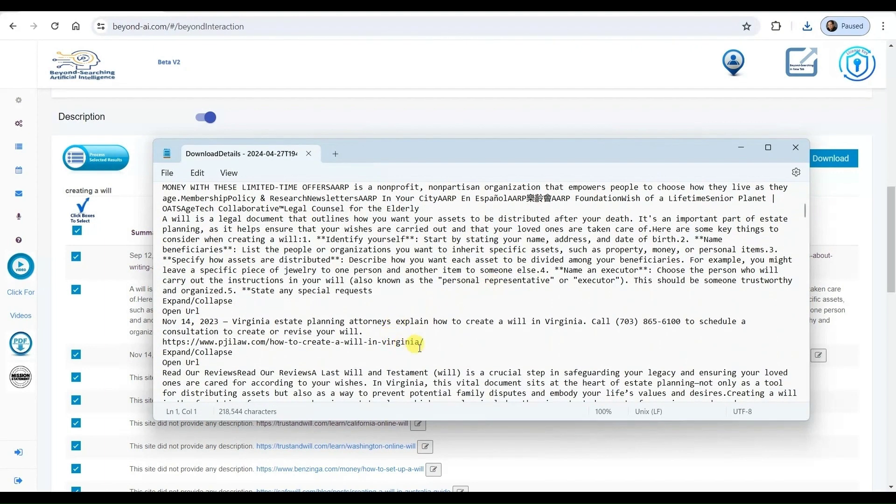
pyautogui.scroll(-3, 426, 339)
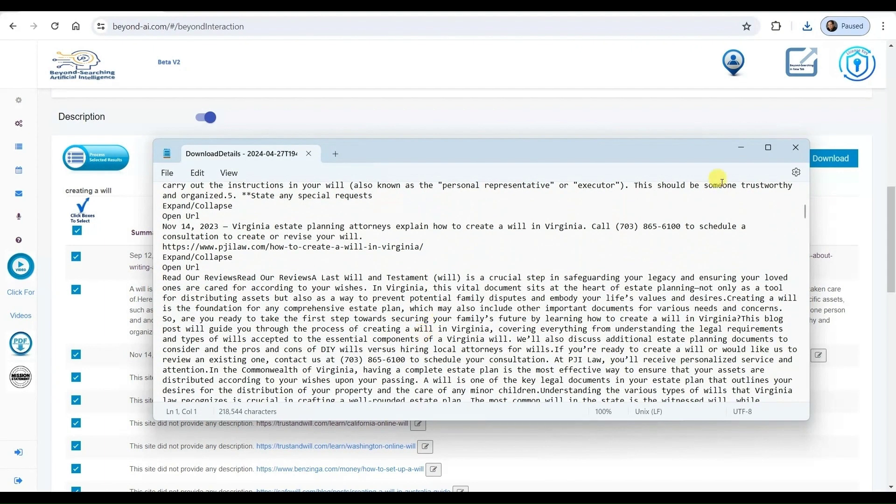
pyautogui.click(795, 148)
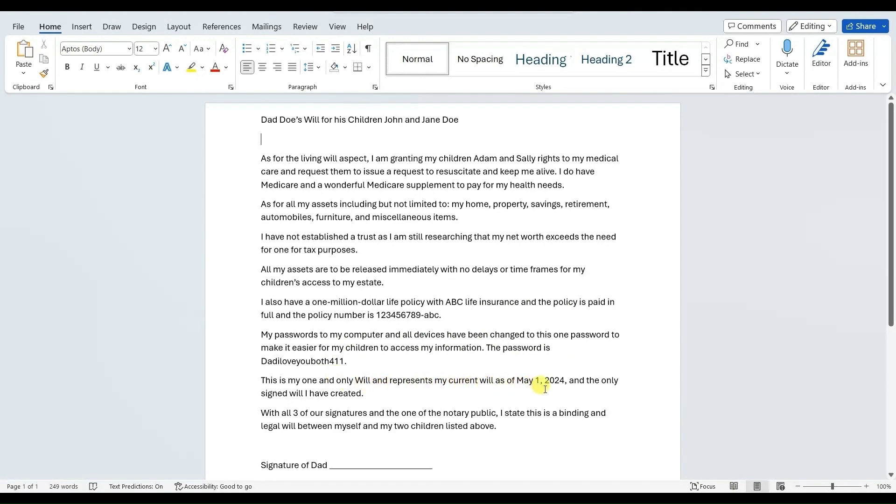
pyautogui.scroll(-5, 372, 417)
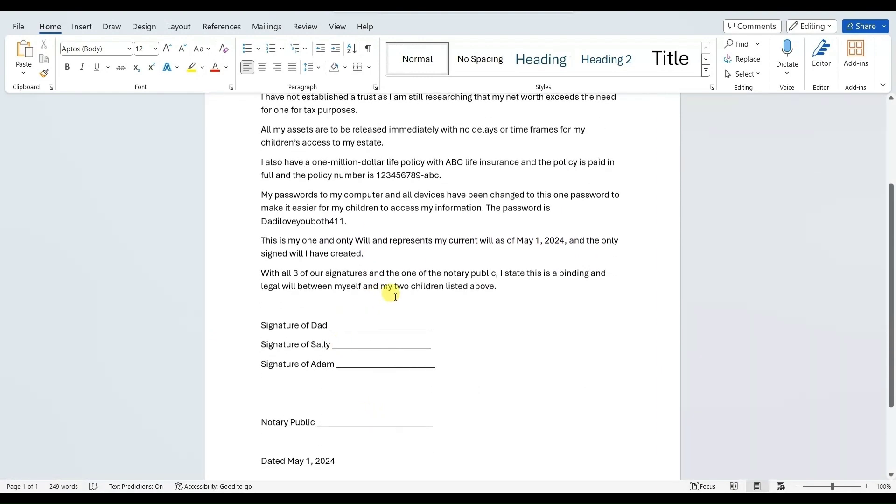
pyautogui.scroll(6, 385, 308)
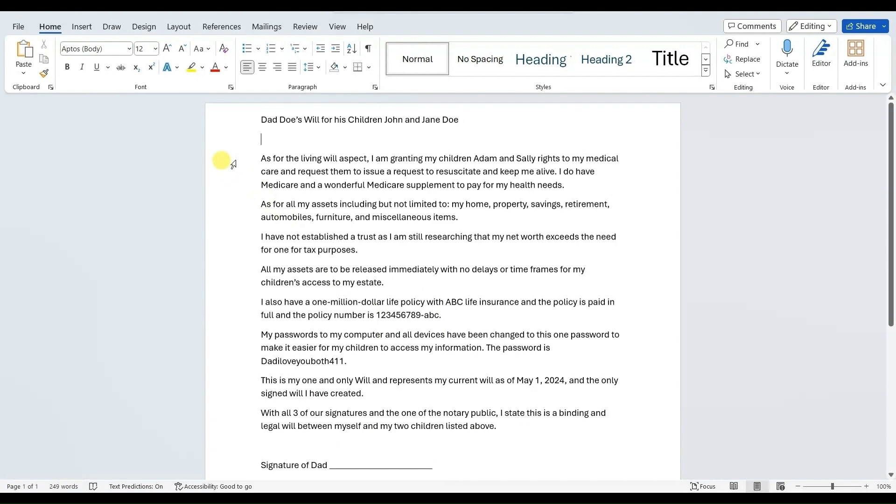
# - Select all of Dad Doe's draft will text in Word and copy it
pyautogui.click(743, 74)
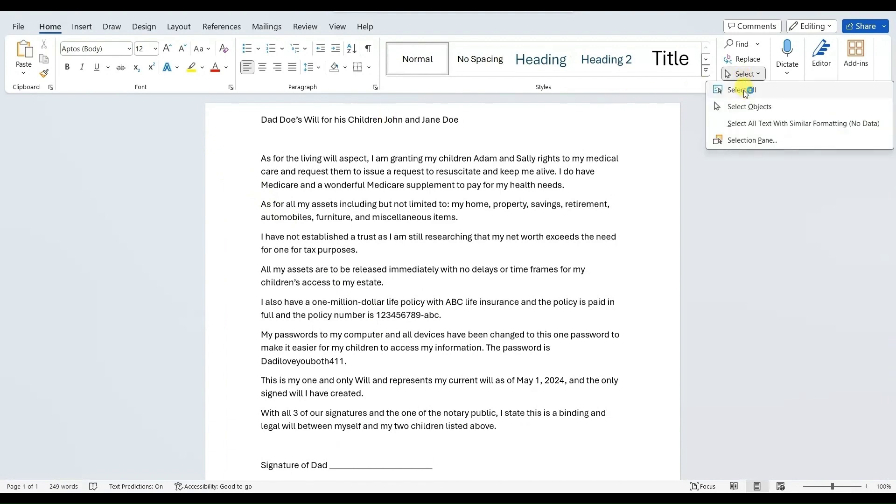
pyautogui.click(752, 91)
pyautogui.rightClick(372, 188)
# - Paste the copied draft will into ChatGPT and ask it to 'create the will for me'
pyautogui.click(406, 253)
pyautogui.hotkey('alt', 'Tab')
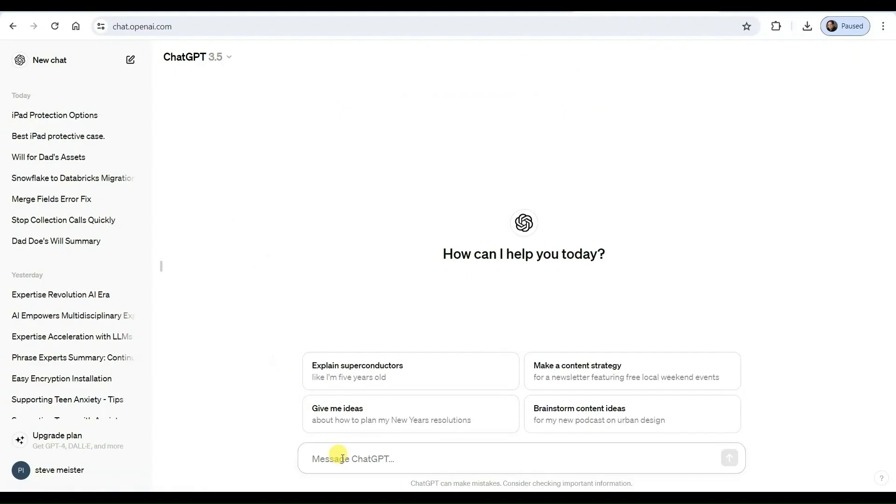
pyautogui.hotkey('ctrl', 'v')
pyautogui.scroll(5, 448, 403)
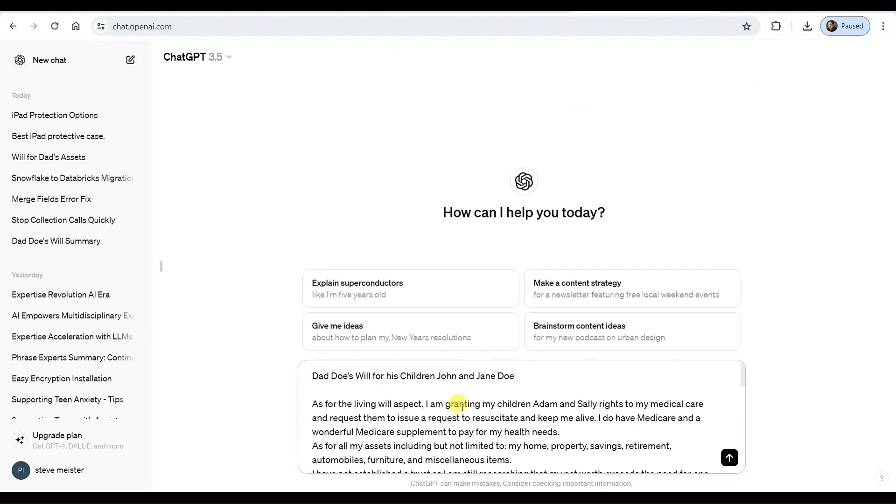
pyautogui.click(729, 457)
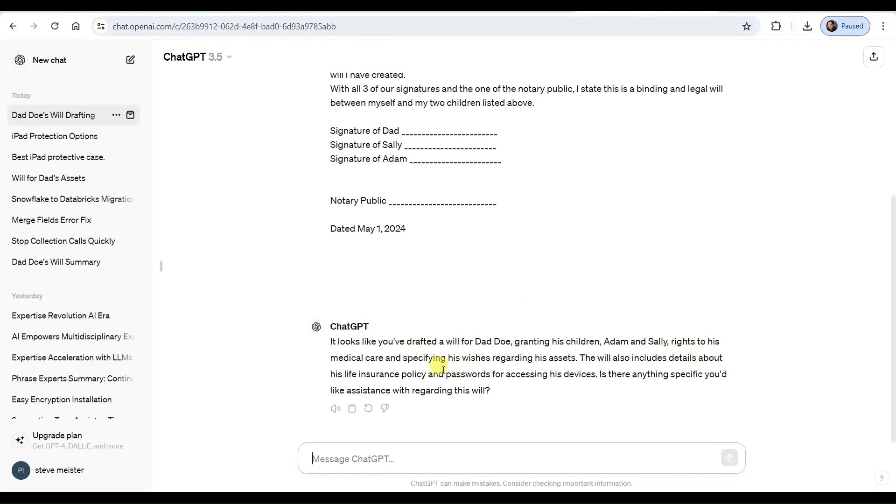
pyautogui.write('create the will for me')
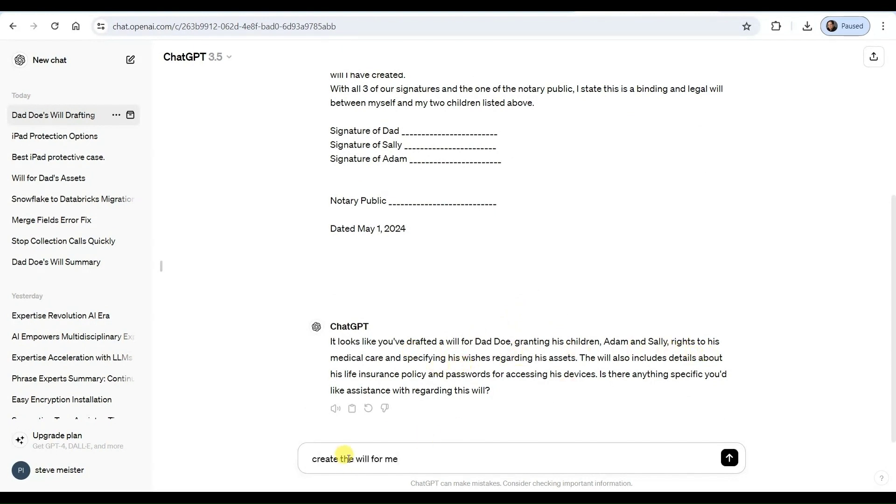
pyautogui.press('Return')
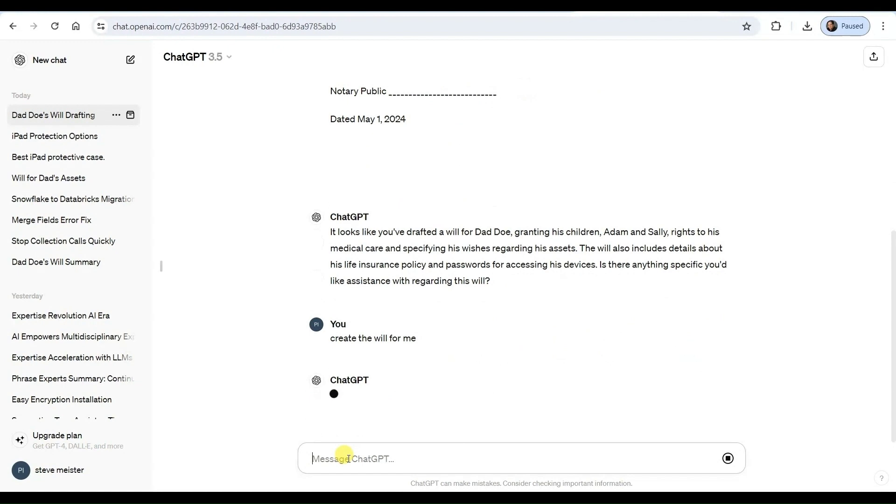
pyautogui.scroll(-3, 597, 333)
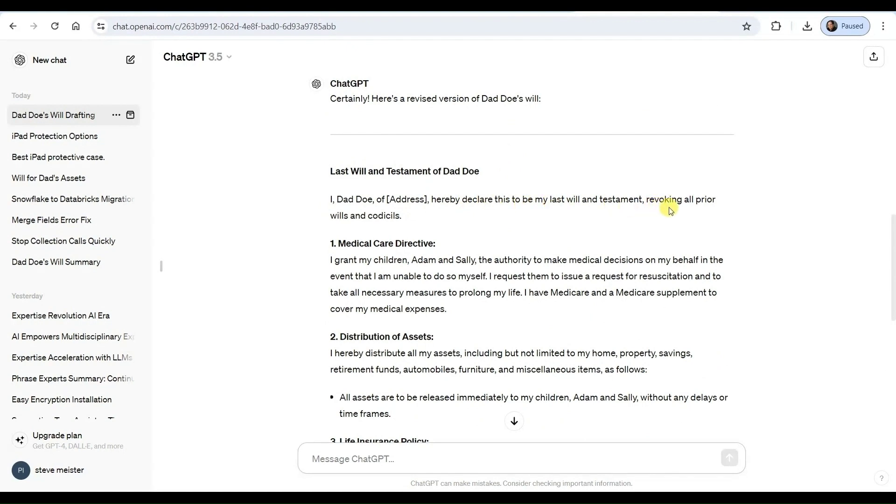
pyautogui.scroll(-2, 470, 221)
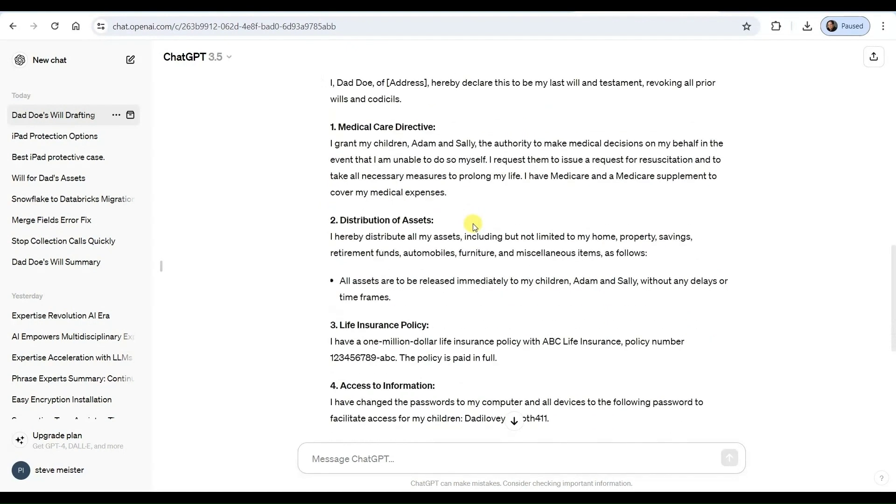
pyautogui.scroll(-2, 395, 134)
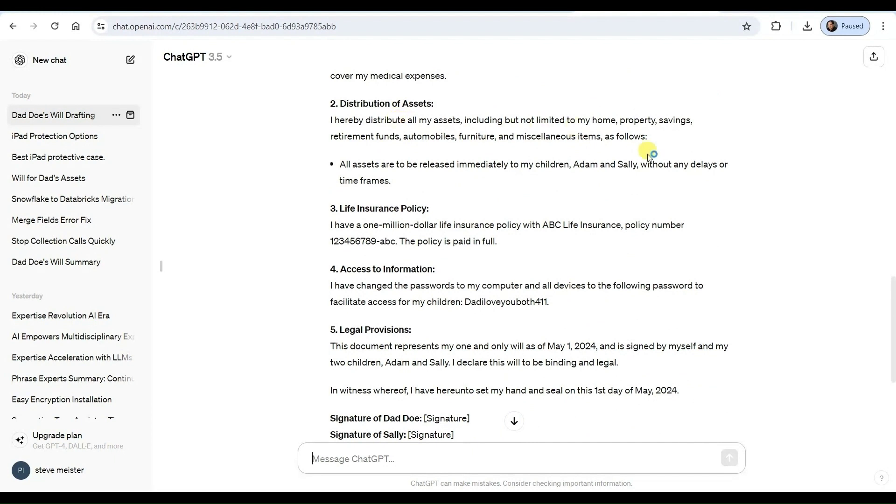
pyautogui.scroll(-2, 492, 188)
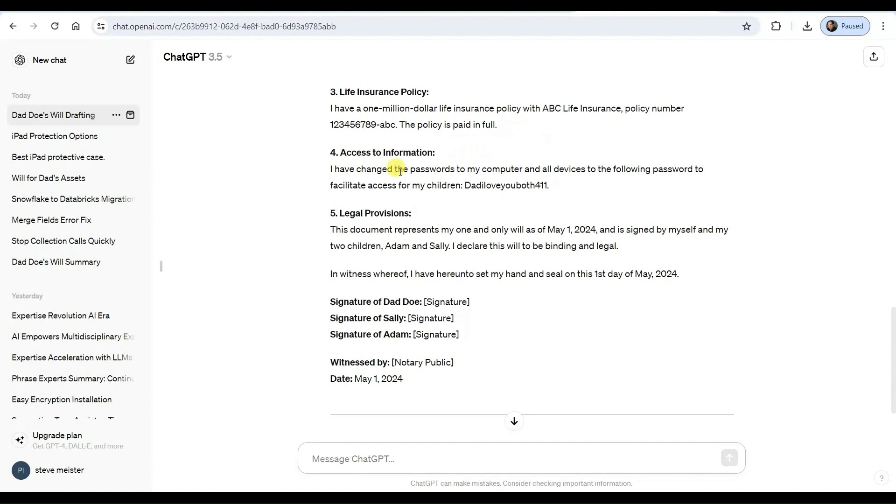
pyautogui.scroll(-1, 427, 189)
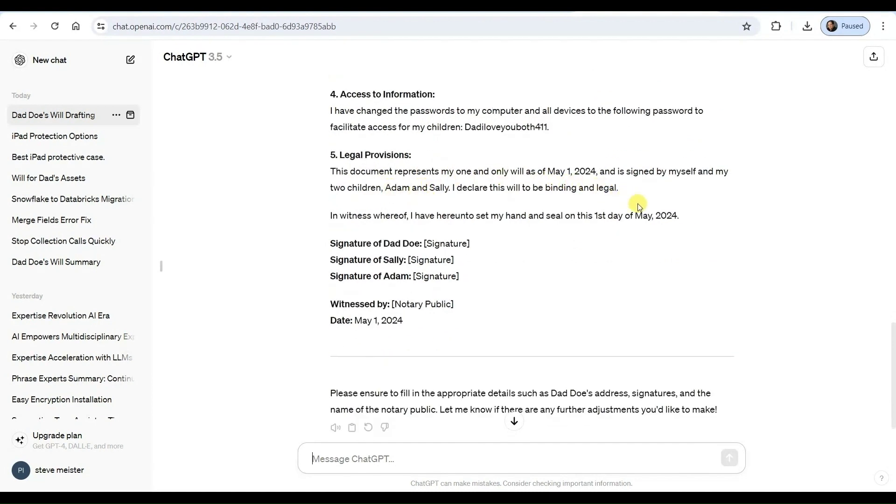
pyautogui.scroll(-1, 490, 224)
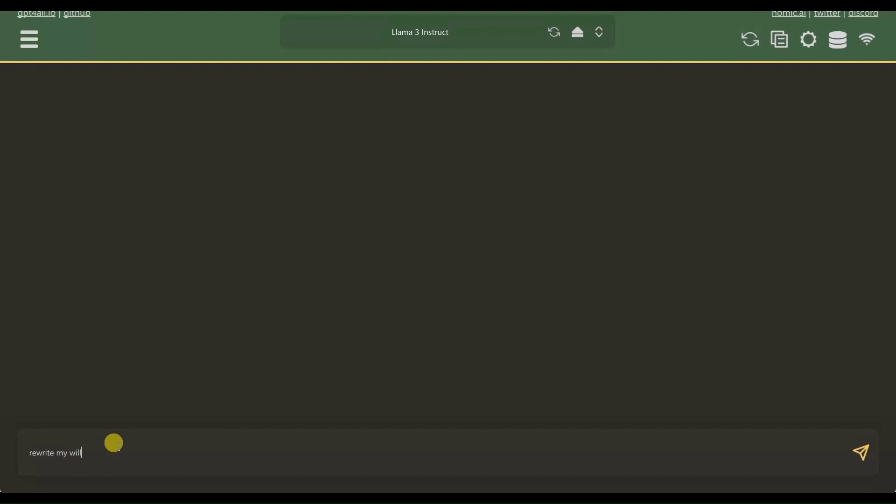
# - Send Llama 3 Instruct 'rewrite my will' followed by the pasted draft will
pyautogui.hotkey('ctrl', 'v')
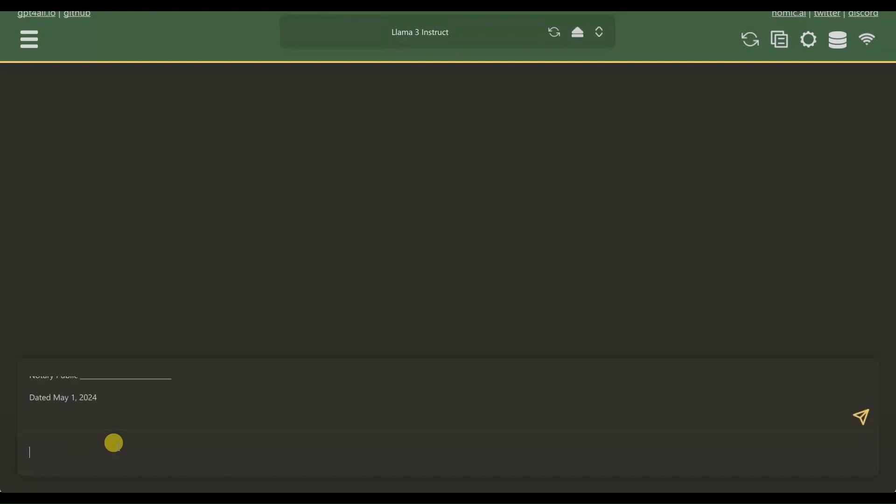
pyautogui.press('Return')
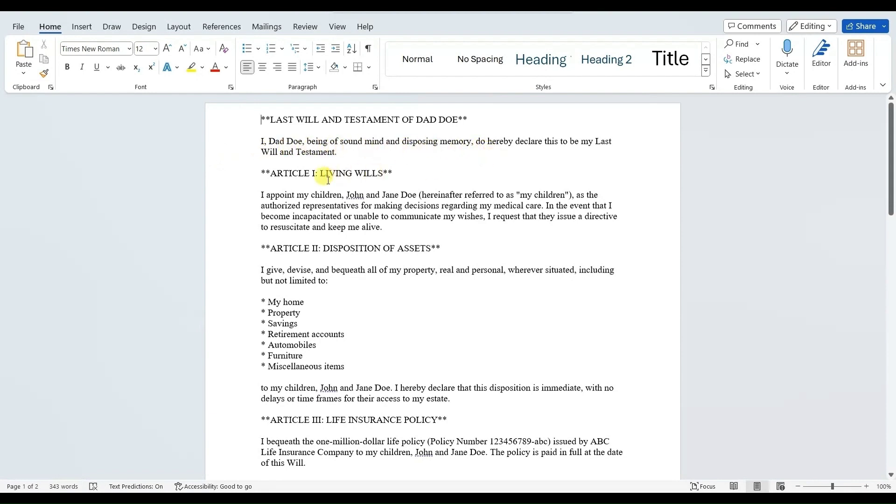
pyautogui.scroll(-1, 349, 184)
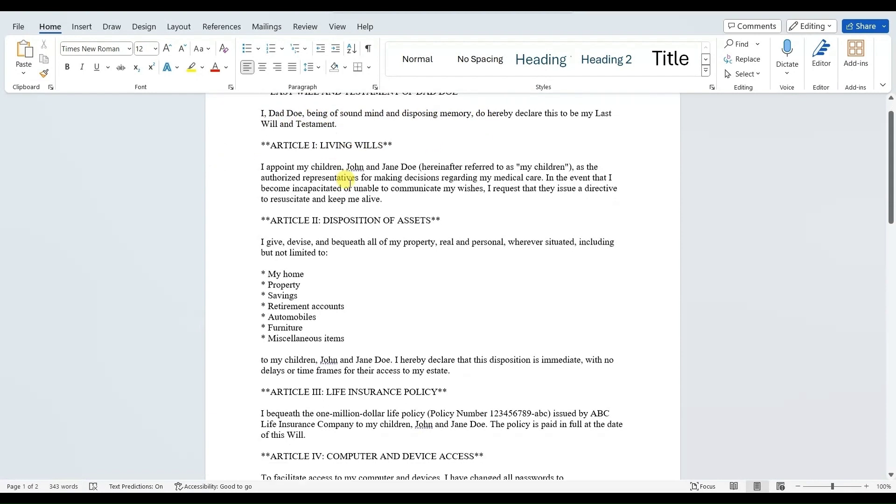
pyautogui.scroll(-2, 369, 202)
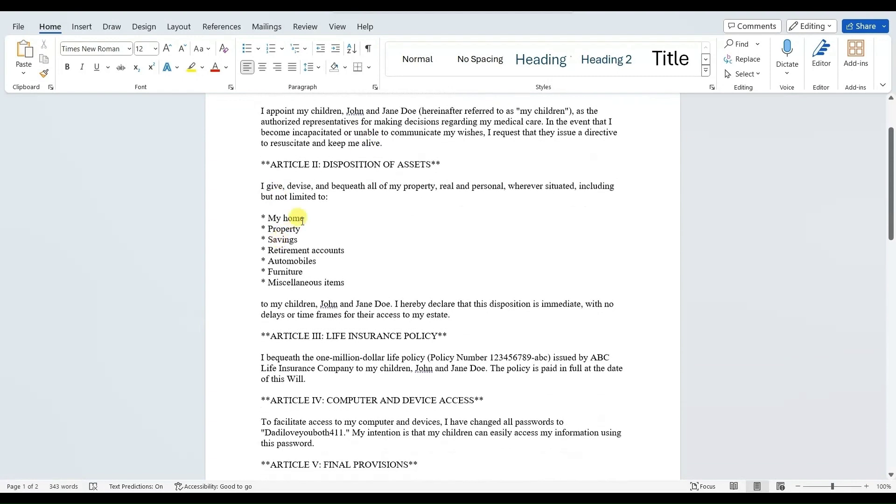
pyautogui.scroll(-2, 364, 191)
pyautogui.scroll(-2, 350, 200)
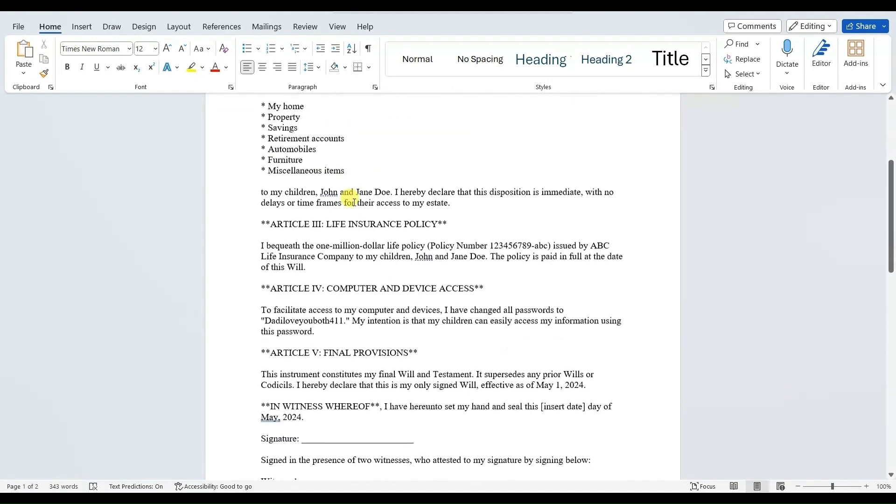
pyautogui.scroll(-2, 364, 238)
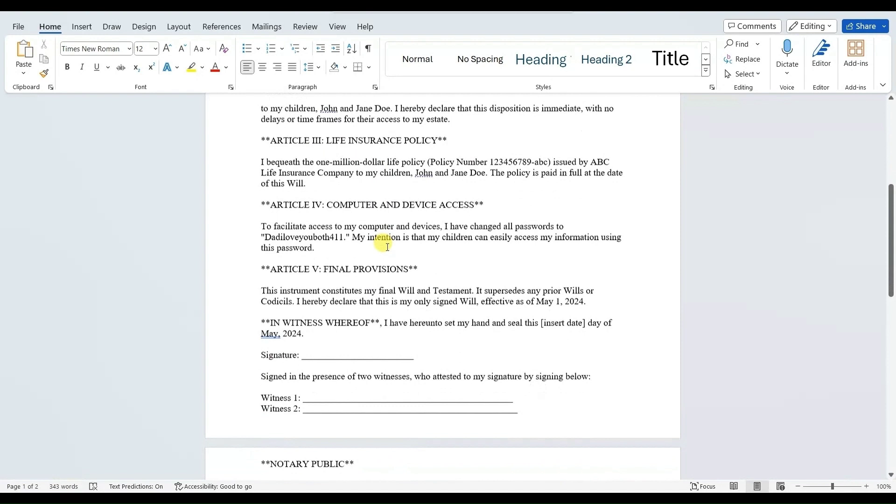
pyautogui.scroll(-2, 370, 231)
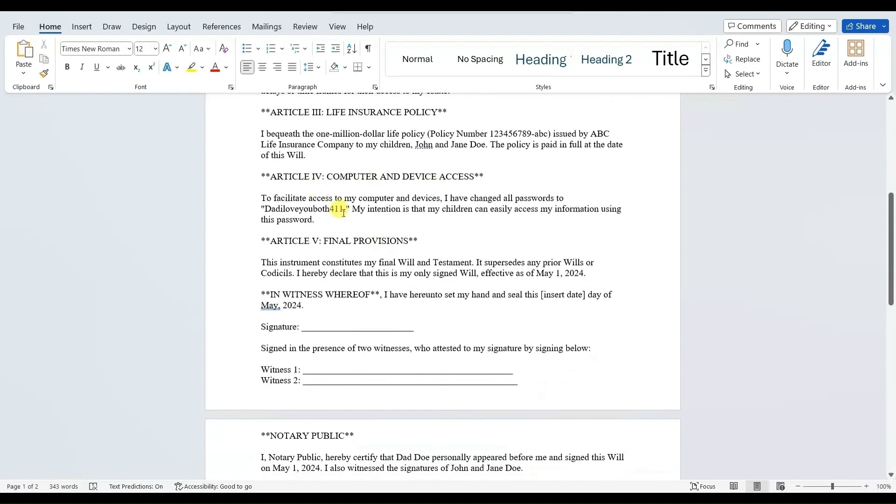
pyautogui.scroll(-2, 420, 270)
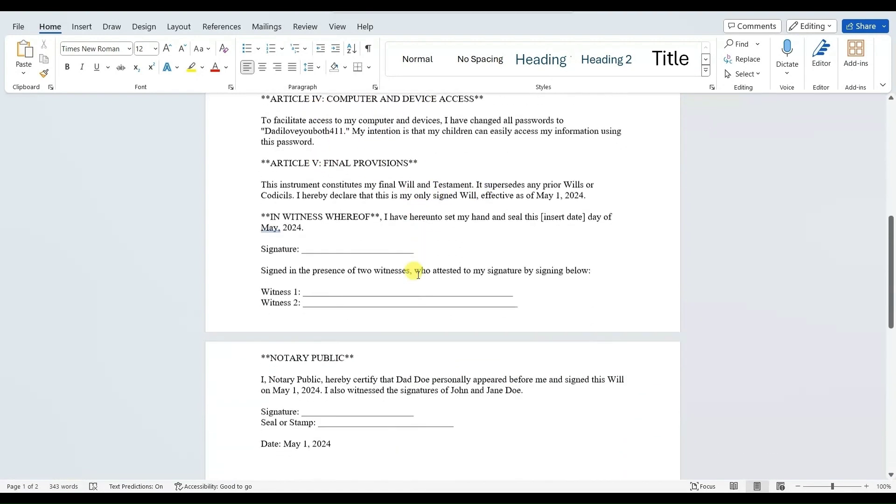
pyautogui.scroll(-2, 417, 273)
pyautogui.scroll(-2, 416, 273)
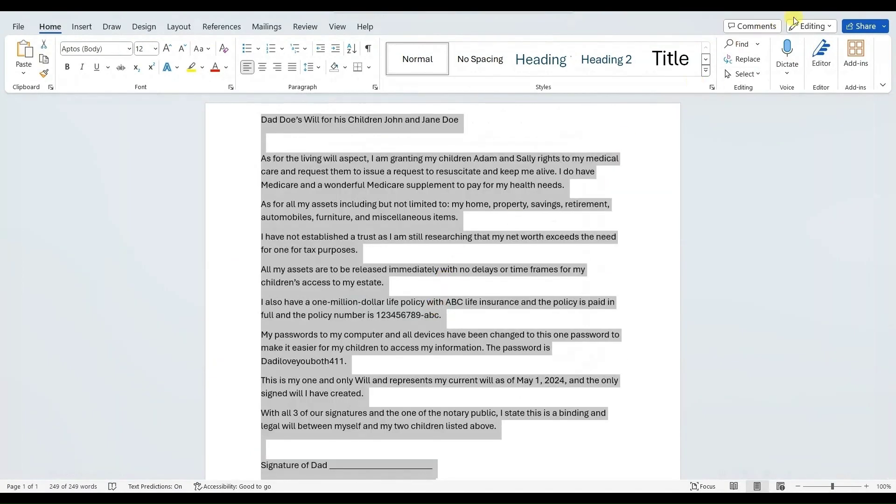
# - Run Llama 3 on the pasted draft will with Paraphrase/Summarize/Grammar enabled
pyautogui.hotkey('alt', 'Tab')
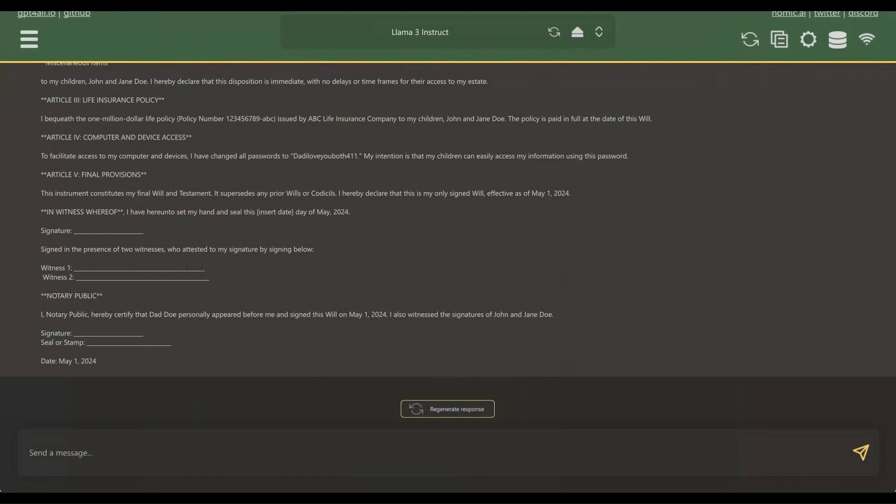
pyautogui.hotkey('alt', 'Tab')
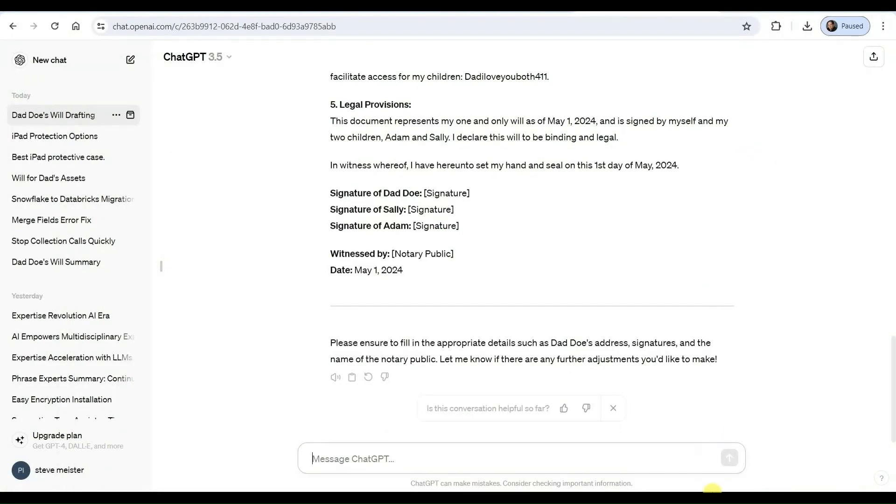
pyautogui.hotkey('ctrl', 'Tab')
pyautogui.scroll(3, 521, 291)
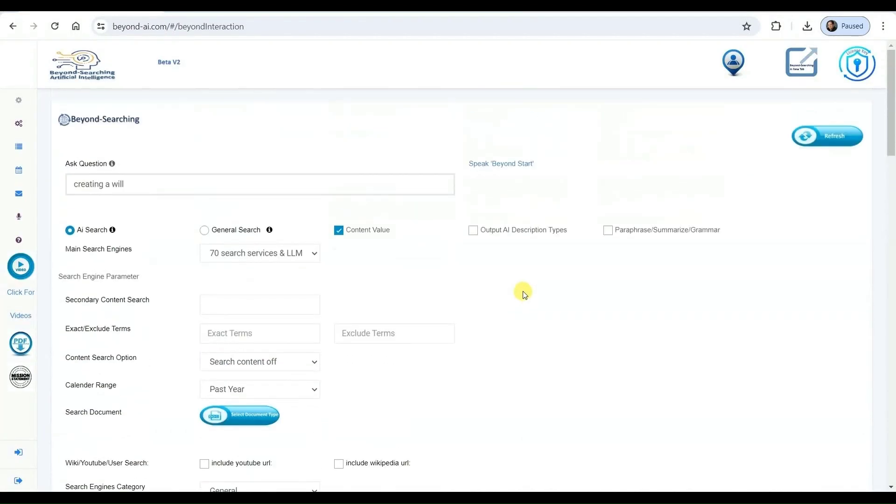
pyautogui.click(607, 230)
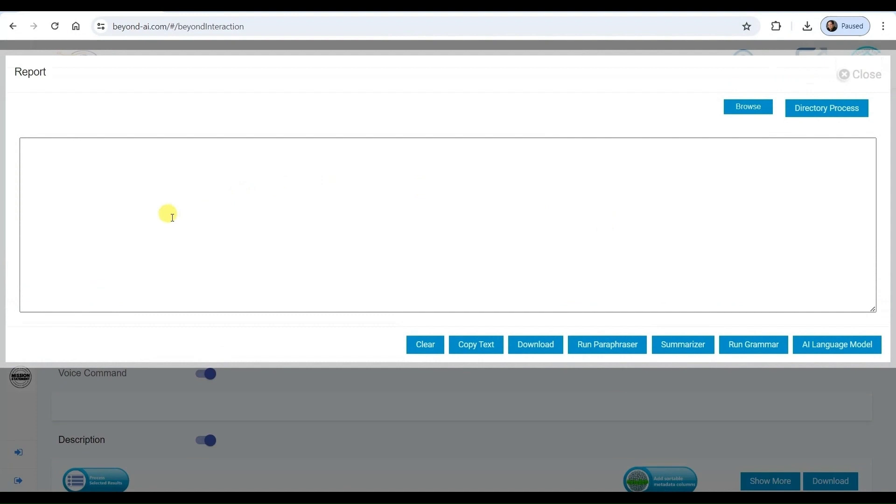
pyautogui.hotkey('ctrl', 'v')
pyautogui.scroll(2, 392, 262)
pyautogui.click(837, 344)
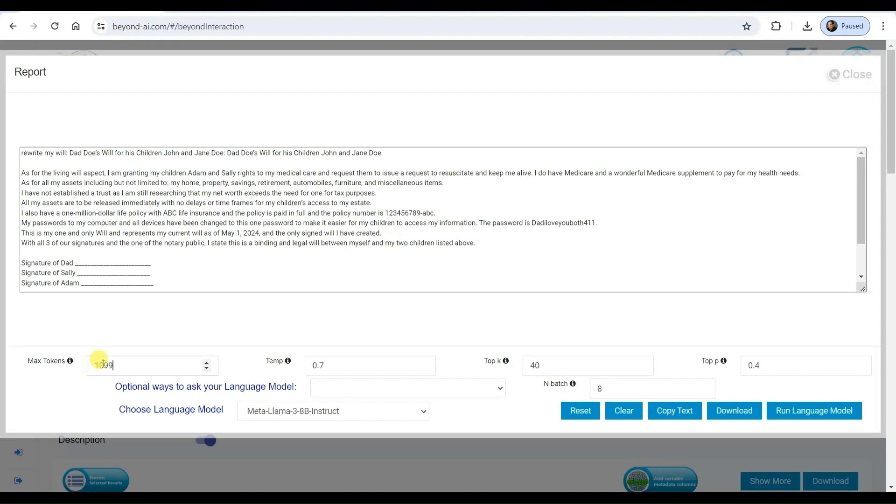
pyautogui.click(800, 412)
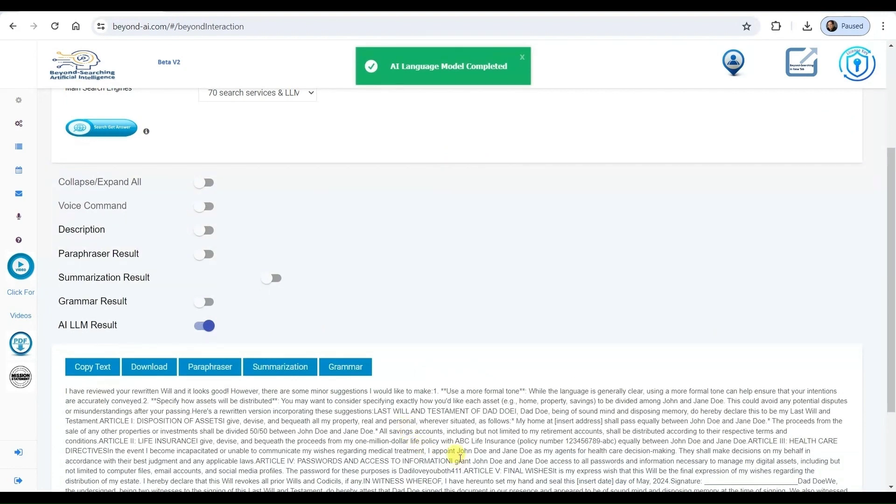
pyautogui.scroll(-3, 457, 453)
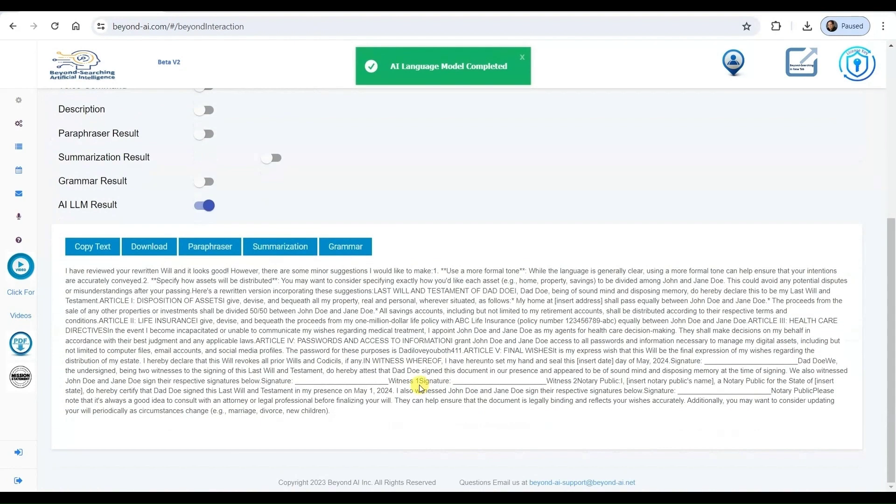
# - Paste the refined will into the blank document and add a 'Rare Coin collection and Paintings' asset
pyautogui.click(84, 247)
pyautogui.hotkey('alt', 'Tab')
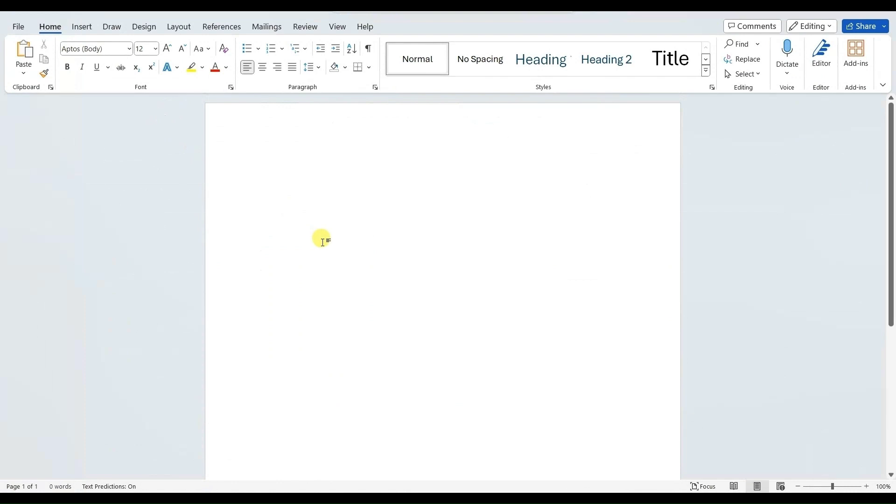
pyautogui.hotkey('ctrl', 'v')
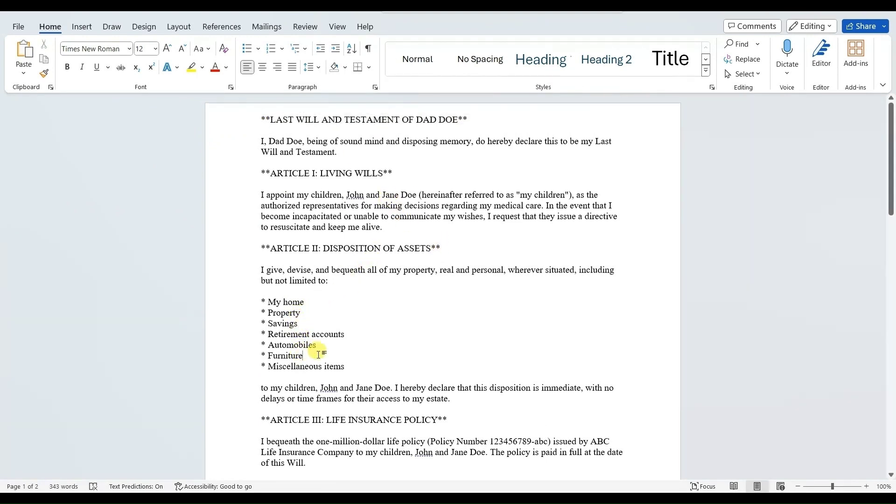
pyautogui.press('Return')
pyautogui.write('* Rare Coin collection and Paintings')
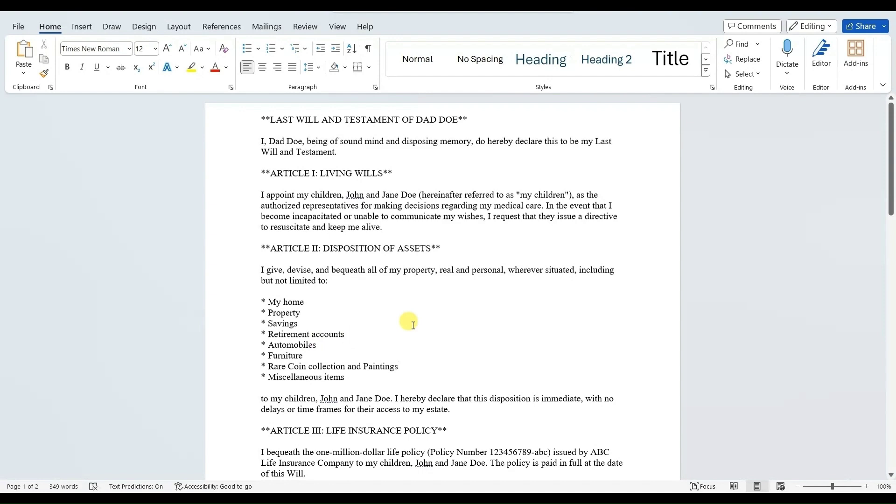
pyautogui.scroll(-10, 412, 324)
pyautogui.scroll(-3, 378, 253)
pyautogui.scroll(-2, 309, 280)
pyautogui.scroll(5, 325, 251)
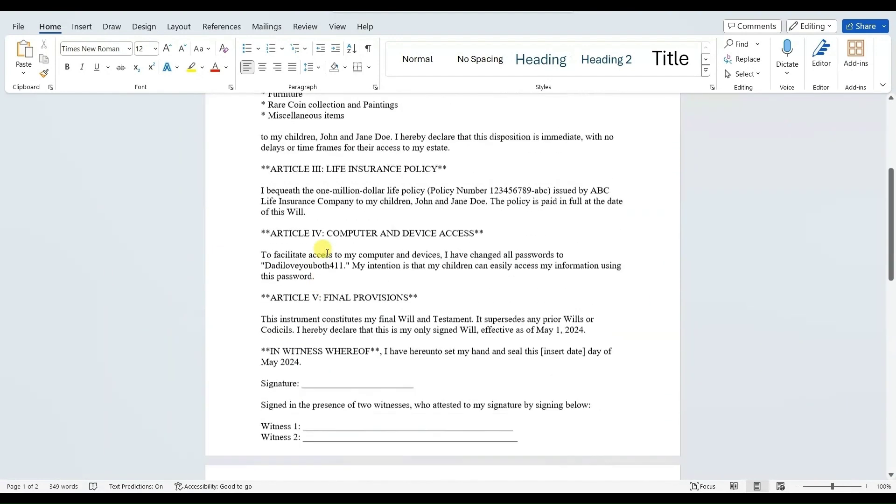
pyautogui.scroll(8, 326, 251)
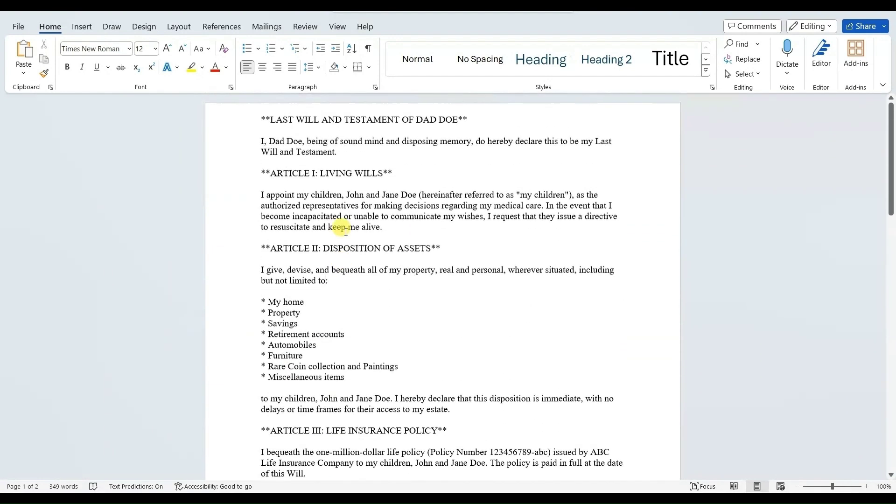
# - Save as PDF 'LAST WILL AND TESTAMENT OF DAD DOE', opening it after publishing
pyautogui.click(16, 29)
pyautogui.click(51, 207)
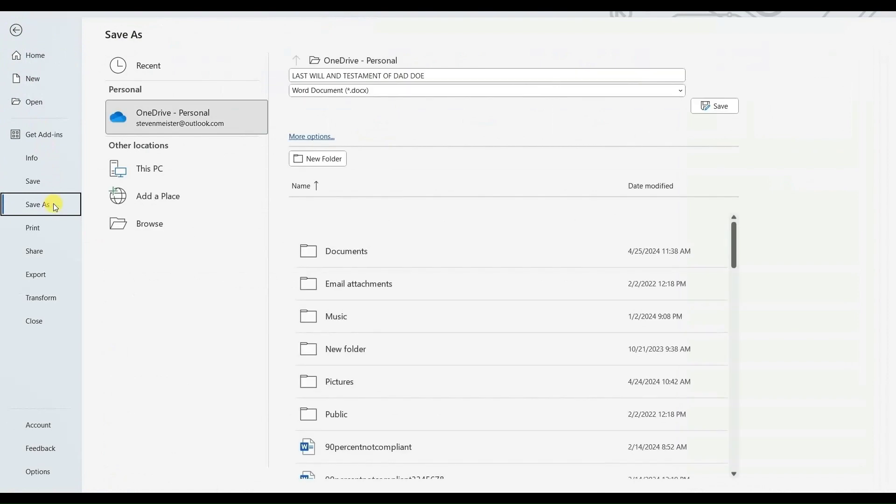
pyautogui.click(150, 226)
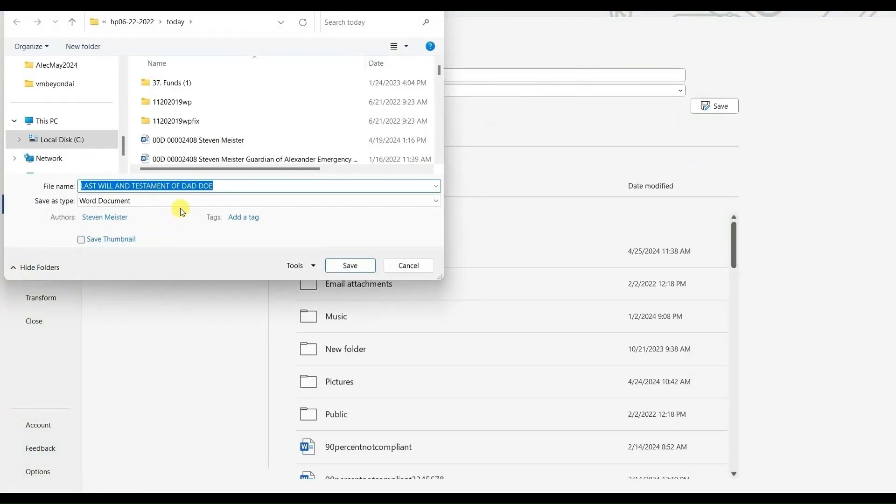
pyautogui.click(180, 203)
pyautogui.click(157, 267)
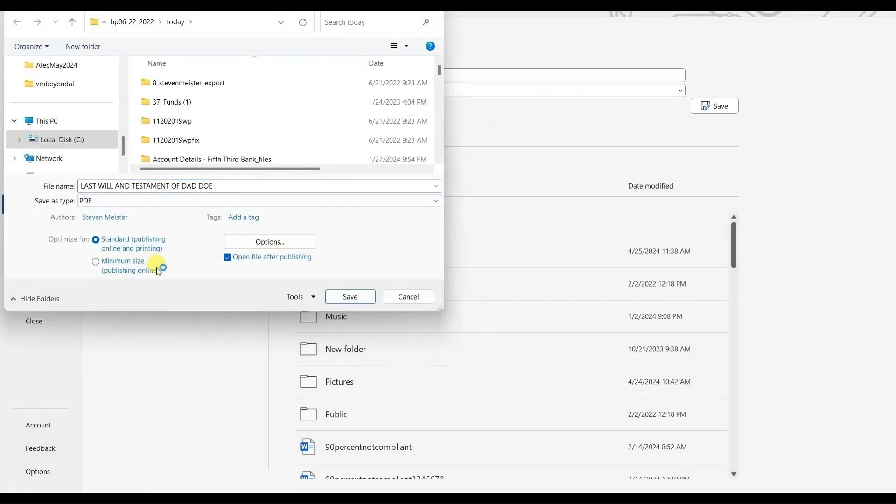
pyautogui.click(345, 297)
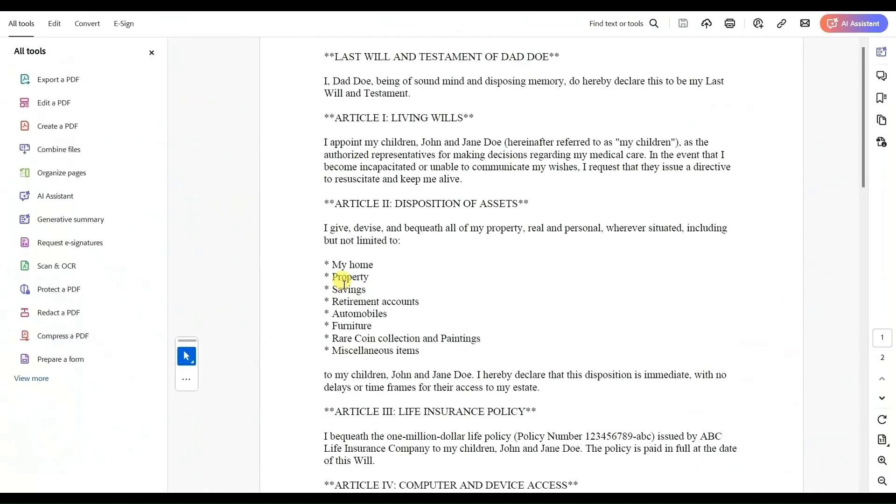
pyautogui.scroll(-3, 597, 195)
pyautogui.scroll(-2, 592, 195)
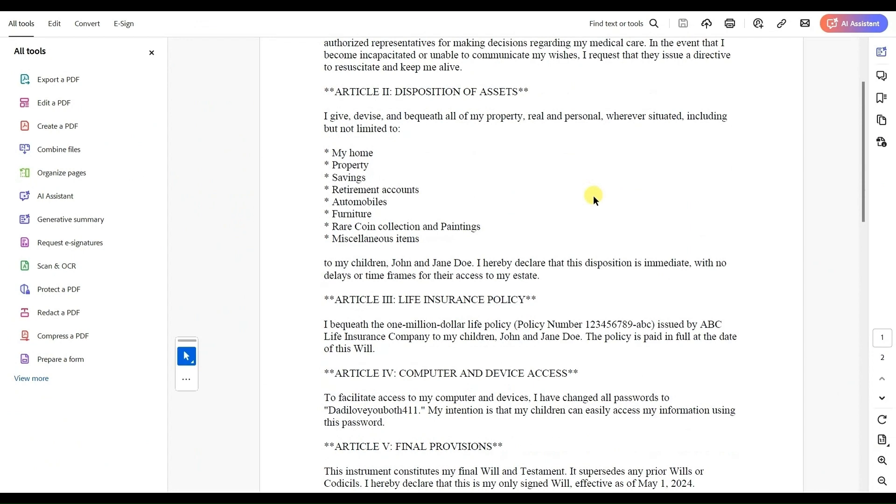
pyautogui.scroll(-4, 593, 196)
pyautogui.scroll(-2, 593, 196)
pyautogui.scroll(-2, 592, 195)
pyautogui.scroll(3, 593, 195)
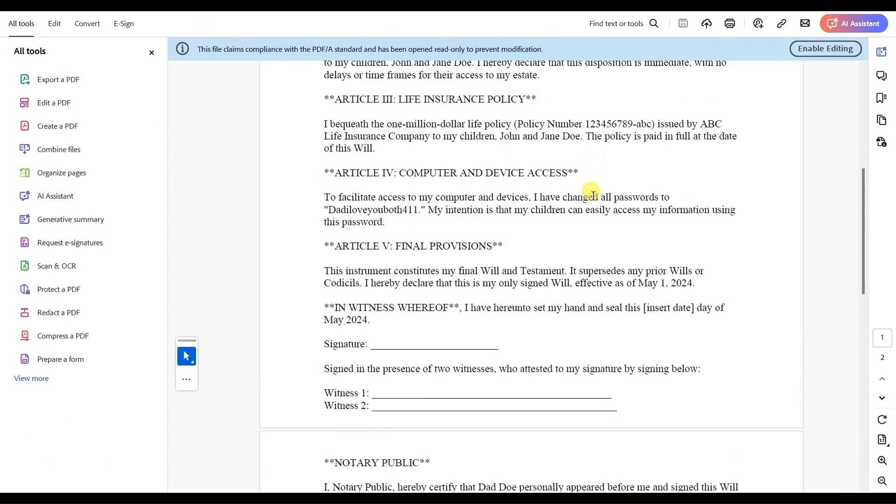
pyautogui.scroll(4, 593, 195)
pyautogui.scroll(4, 609, 168)
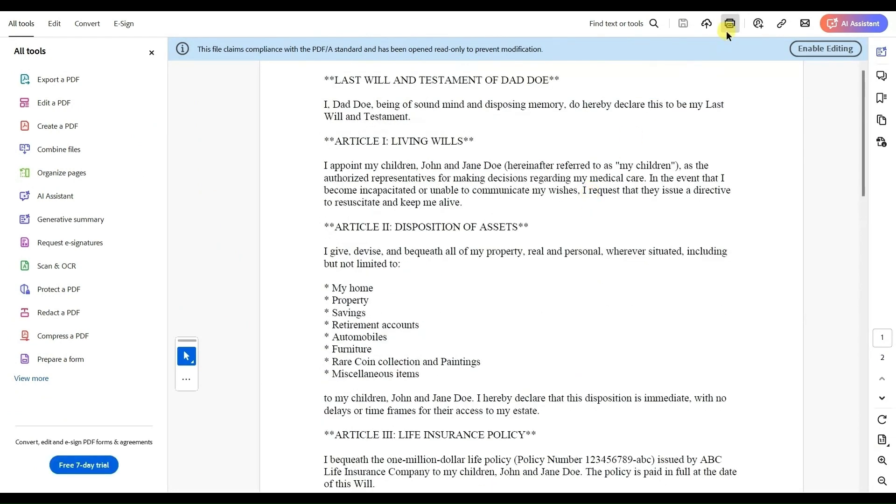